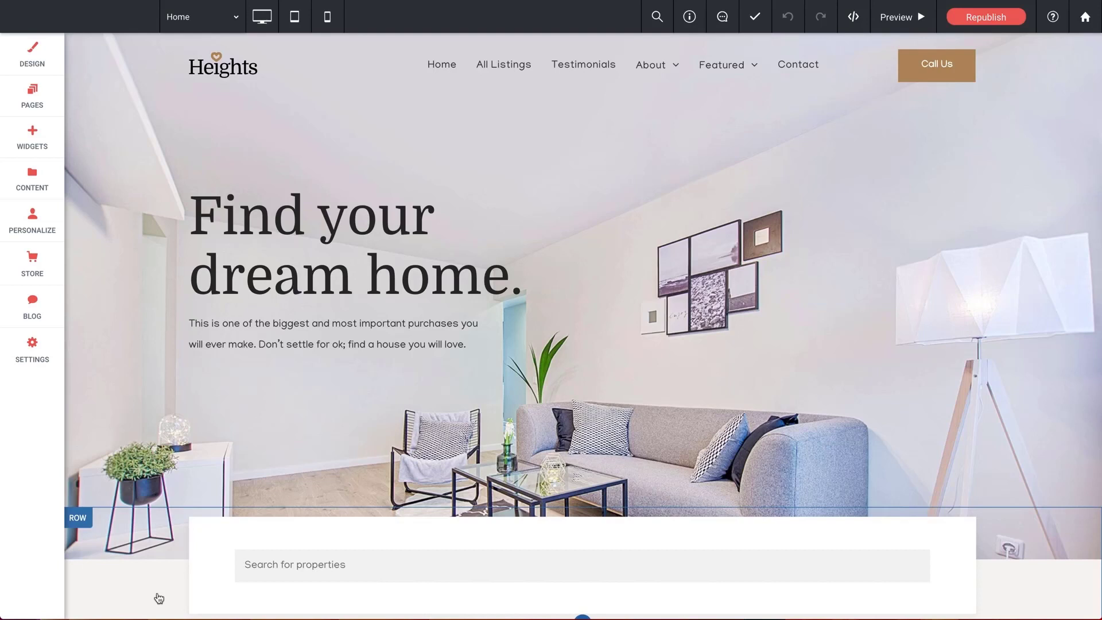
Open the Single Property page for editing and close the list of pages and popups.
{"action": "left_click", "coordinate": [31, 103]}
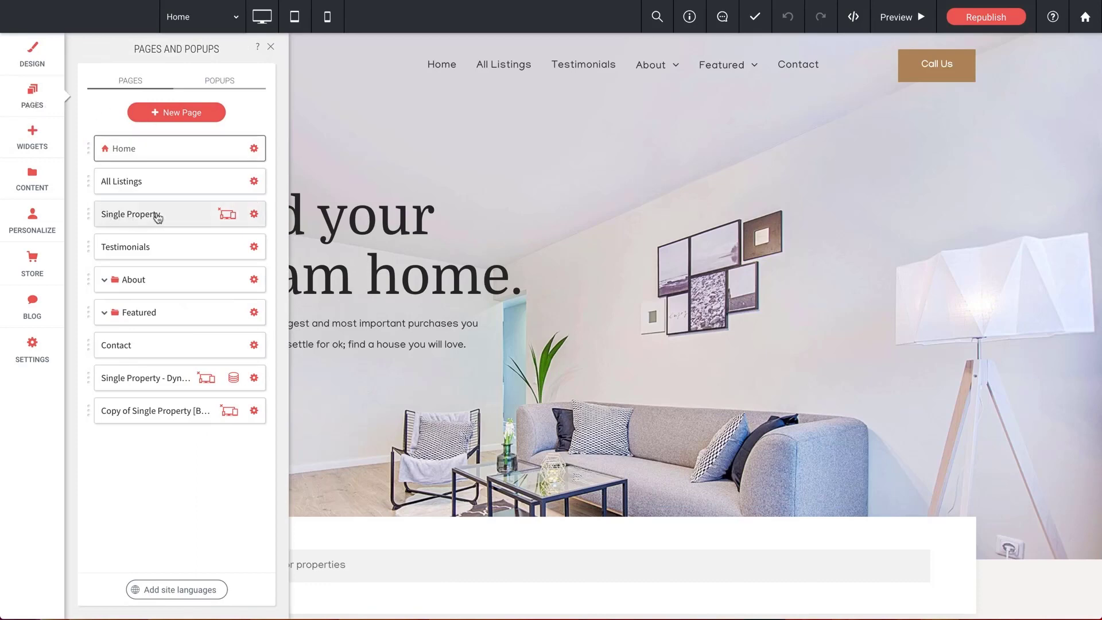
{"action": "left_click", "coordinate": [158, 216]}
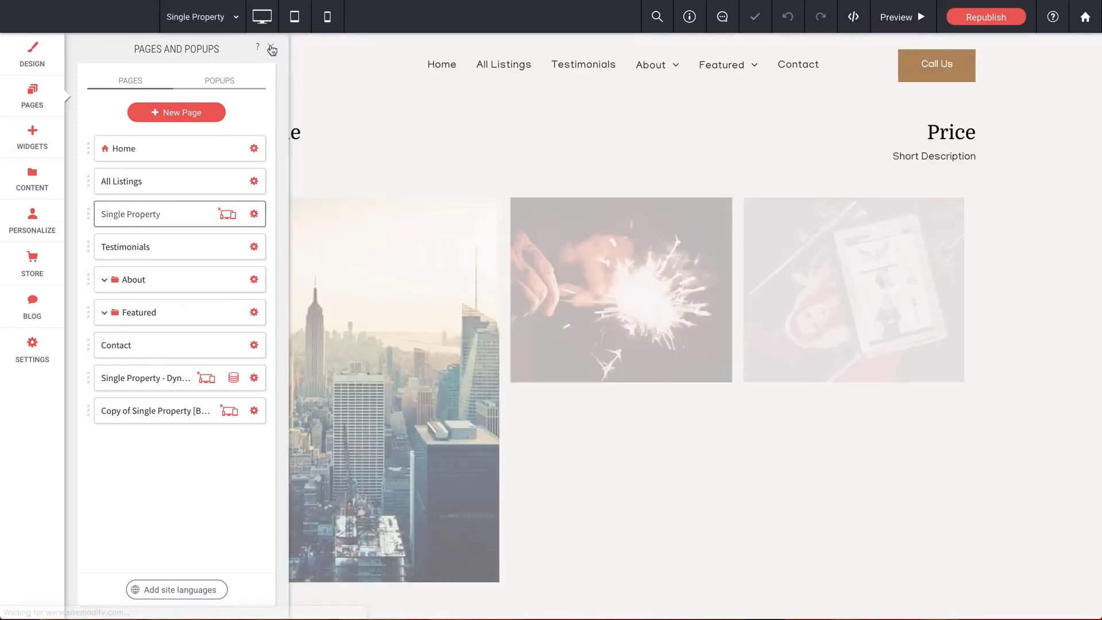
{"action": "left_click", "coordinate": [270, 47]}
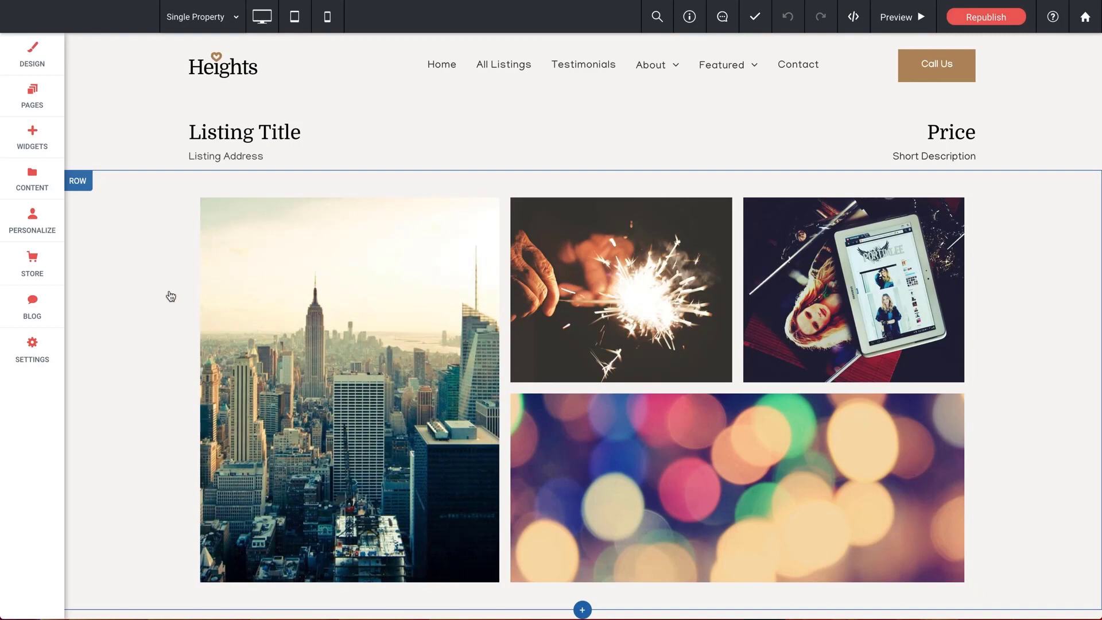
Examine the Single Property page's placeholder layout, from the listing title, price and photo gallery to the overview, agent section and footer.
{"action": "scroll", "coordinate": [171, 297], "scroll_direction": "down", "scroll_amount": 1}
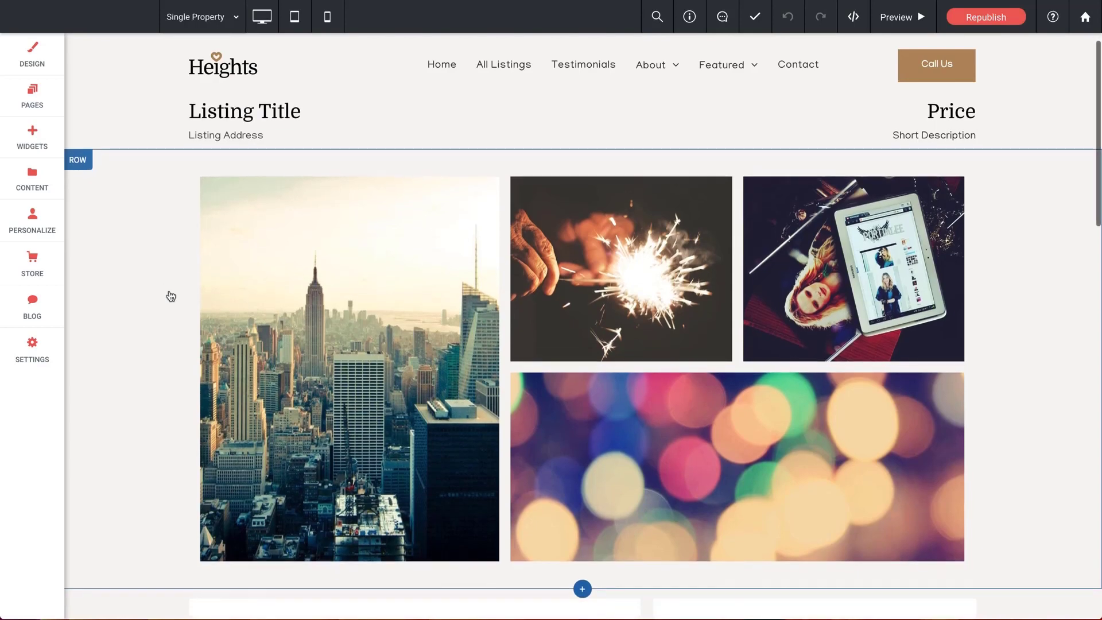
{"action": "scroll", "coordinate": [171, 297], "scroll_direction": "up", "scroll_amount": 1}
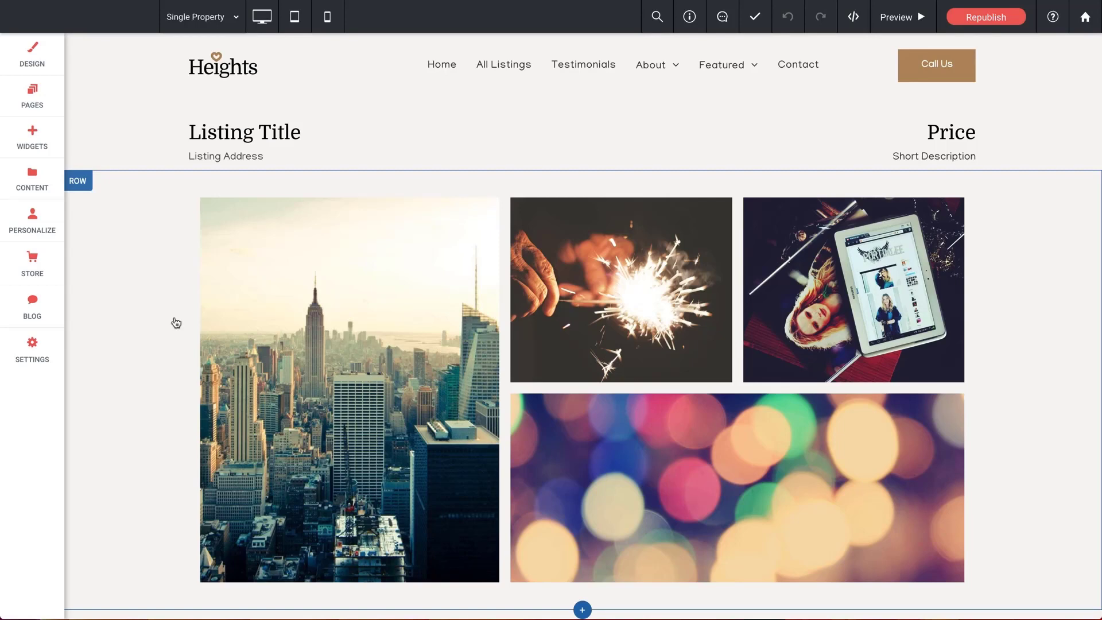
{"action": "scroll", "coordinate": [176, 323], "scroll_direction": "down", "scroll_amount": 1}
{"action": "scroll", "coordinate": [176, 323], "scroll_direction": "up", "scroll_amount": 1}
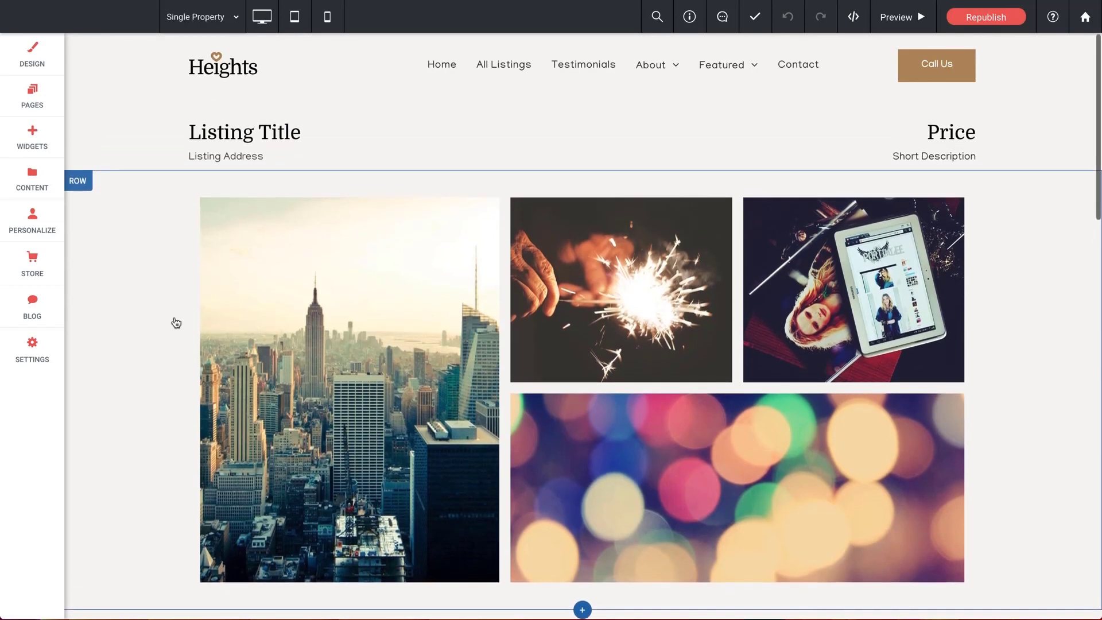
{"action": "left_click", "coordinate": [294, 133]}
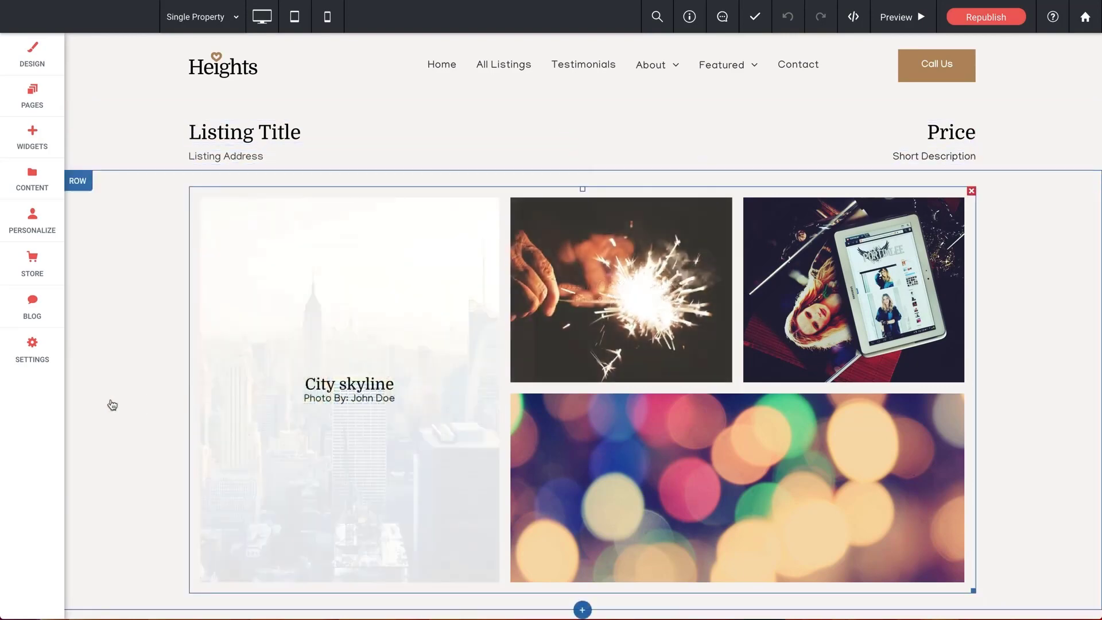
{"action": "scroll", "coordinate": [106, 405], "scroll_direction": "down", "scroll_amount": 2}
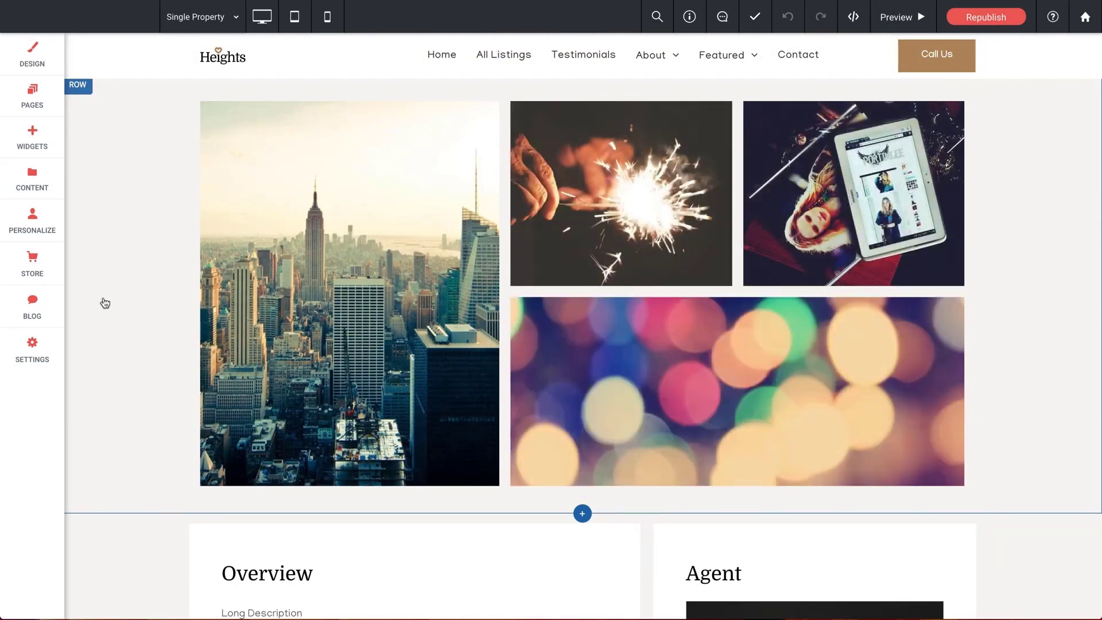
{"action": "scroll", "coordinate": [105, 303], "scroll_direction": "down", "scroll_amount": 6}
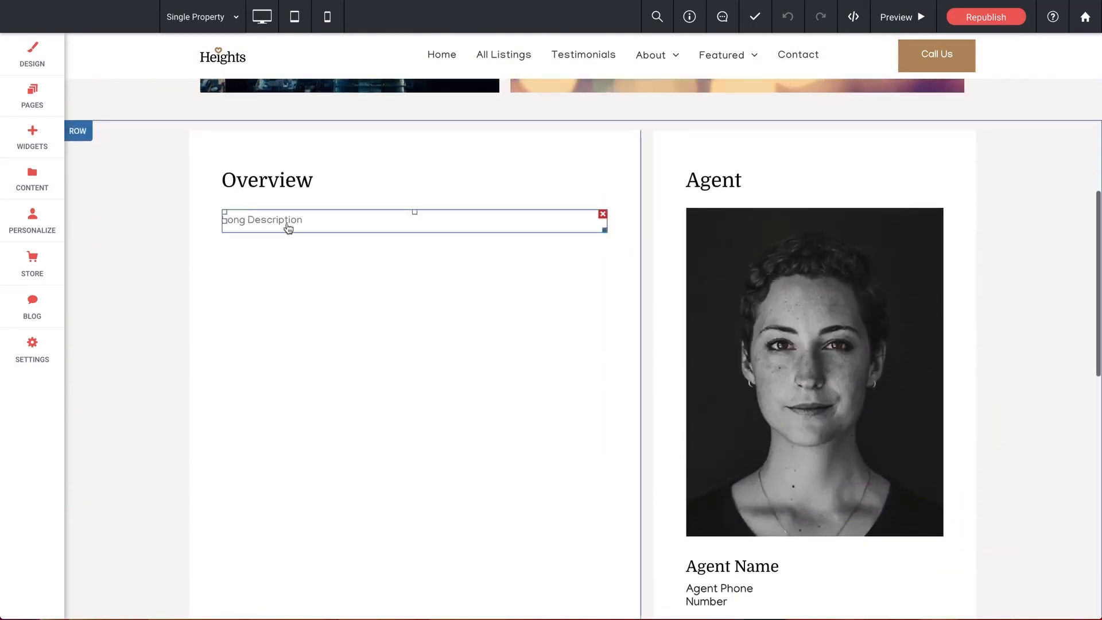
{"action": "scroll", "coordinate": [283, 324], "scroll_direction": "down", "scroll_amount": 1}
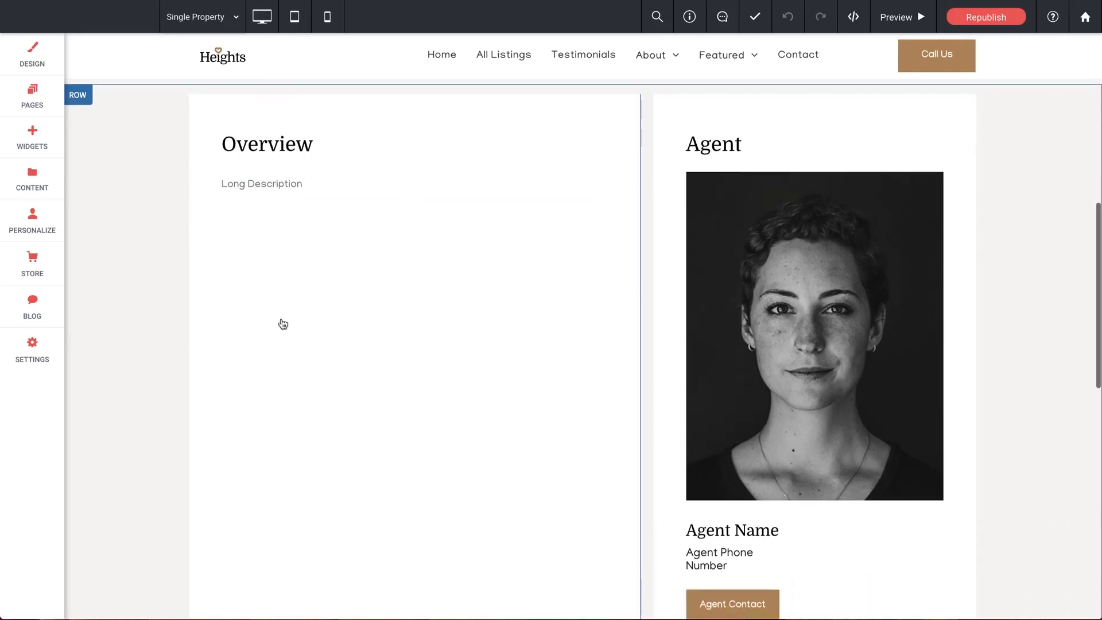
{"action": "scroll", "coordinate": [283, 325], "scroll_direction": "down", "scroll_amount": 1}
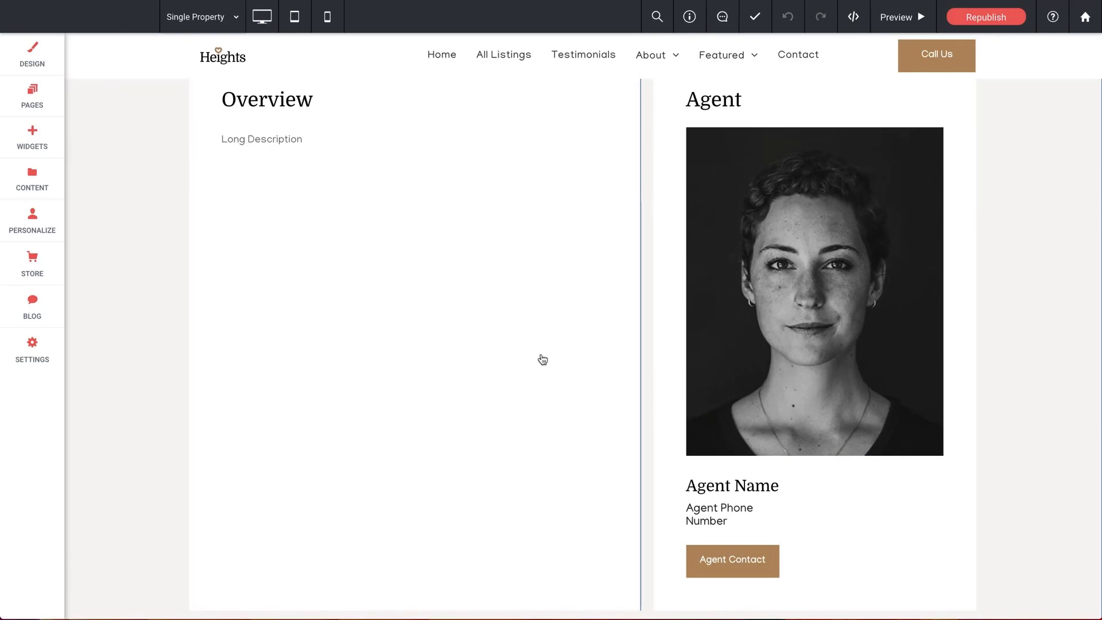
{"action": "scroll", "coordinate": [543, 360], "scroll_direction": "down", "scroll_amount": 8}
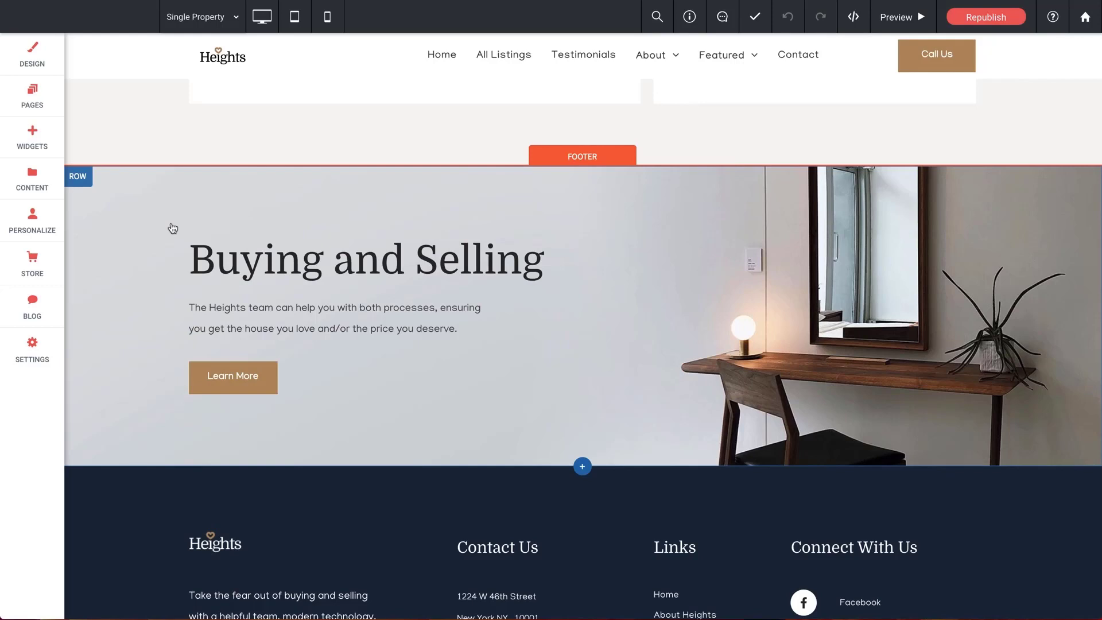
{"action": "scroll", "coordinate": [172, 228], "scroll_direction": "up", "scroll_amount": 5}
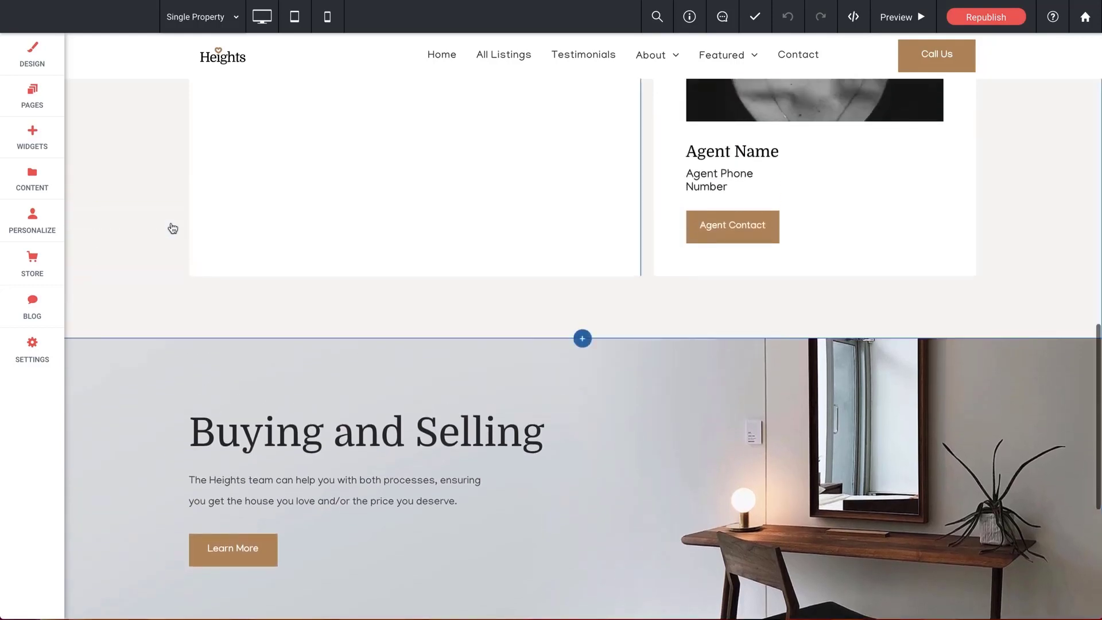
{"action": "scroll", "coordinate": [173, 228], "scroll_direction": "up", "scroll_amount": 6}
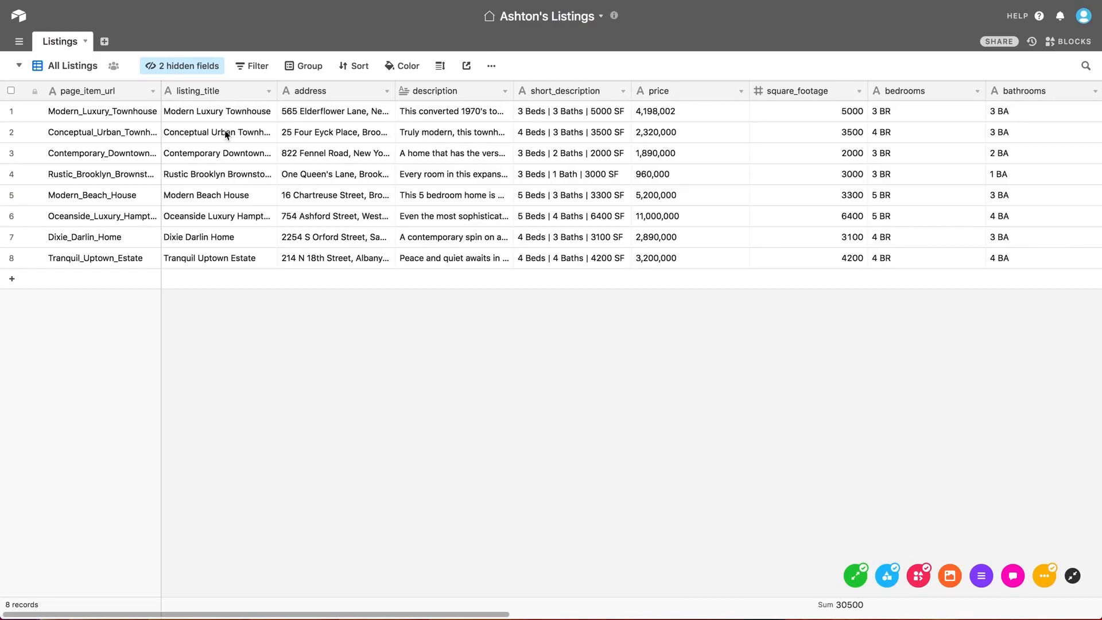
Switch to the Listings table in Airtable and survey its property, agent and image fields.
{"action": "scroll", "coordinate": [226, 134], "scroll_direction": "right", "scroll_amount": 3}
{"action": "scroll", "coordinate": [226, 134], "scroll_direction": "left", "scroll_amount": 3}
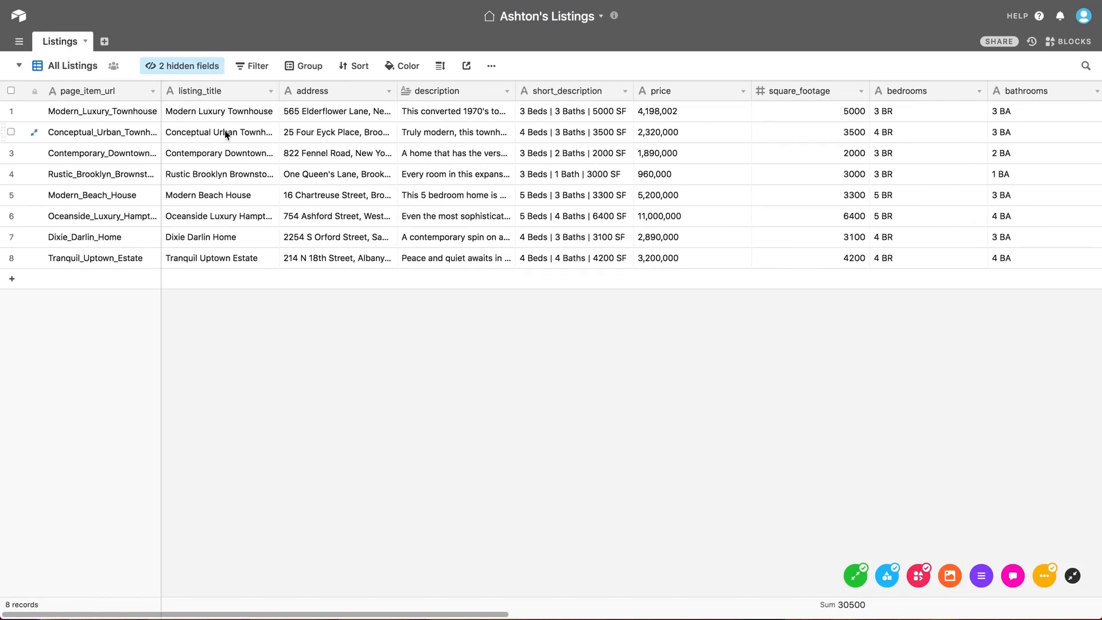
{"action": "scroll", "coordinate": [594, 216], "scroll_direction": "right", "scroll_amount": 9}
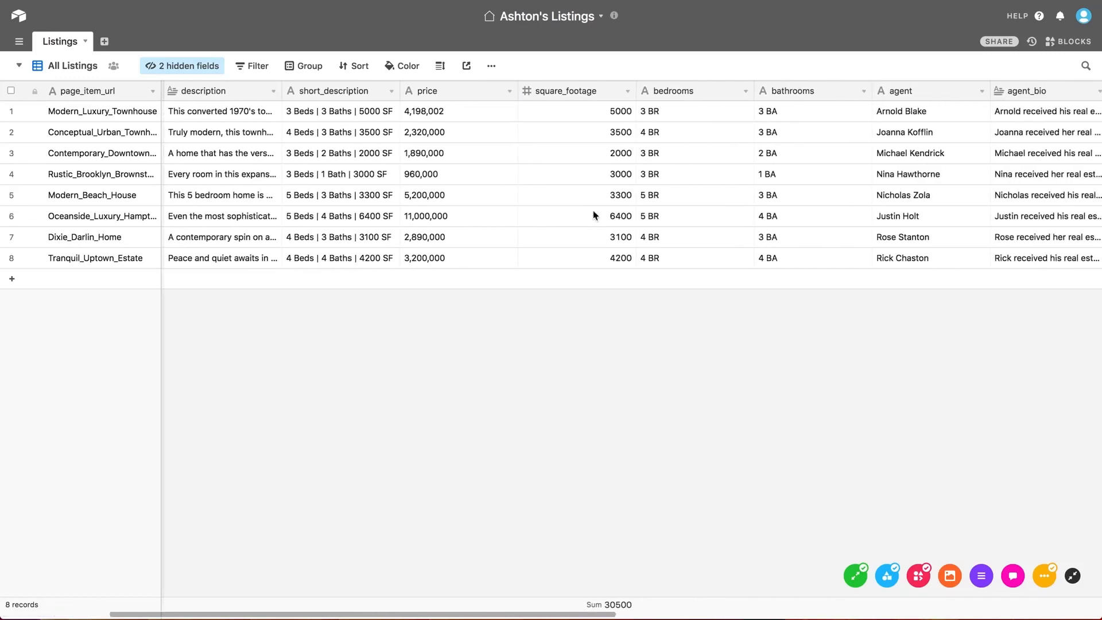
{"action": "scroll", "coordinate": [594, 216], "scroll_direction": "right", "scroll_amount": 13}
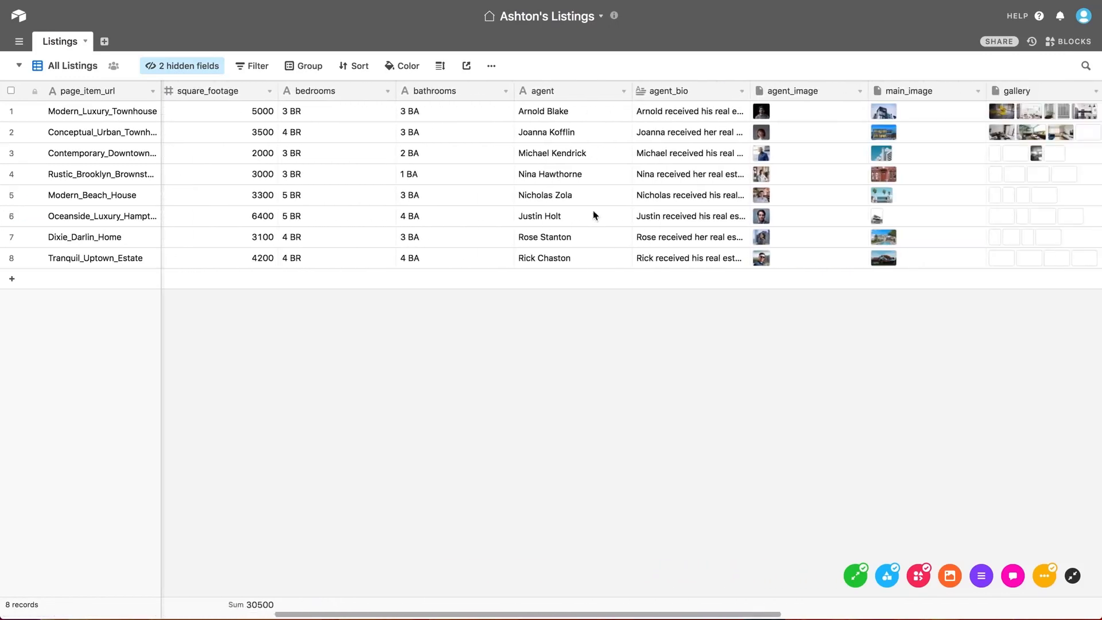
{"action": "scroll", "coordinate": [593, 216], "scroll_direction": "right", "scroll_amount": 10}
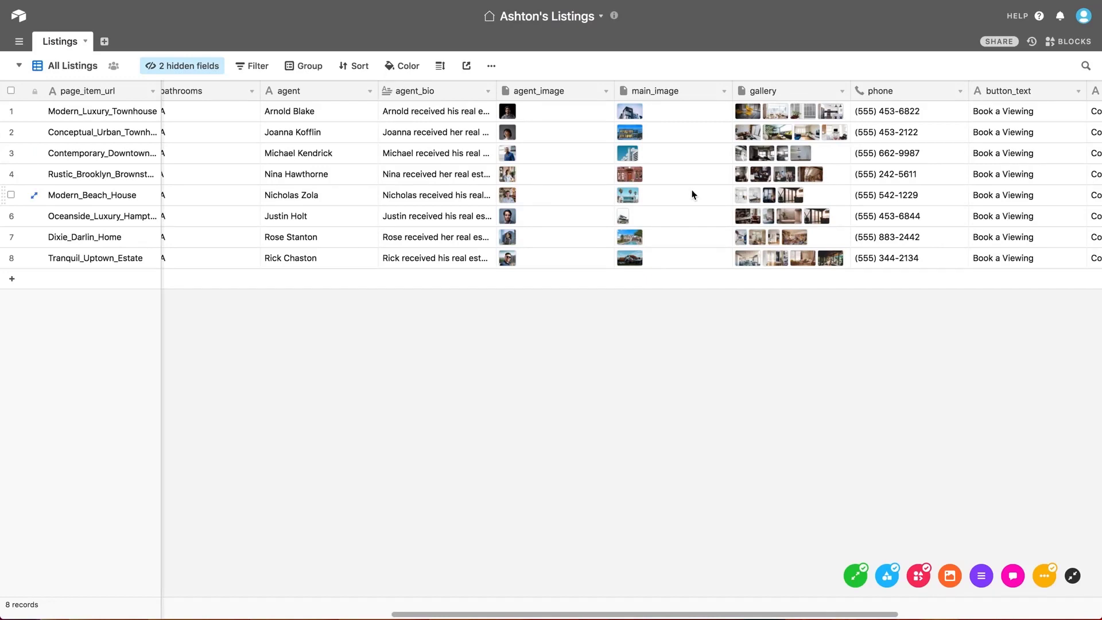
{"action": "scroll", "coordinate": [692, 195], "scroll_direction": "left", "scroll_amount": 15}
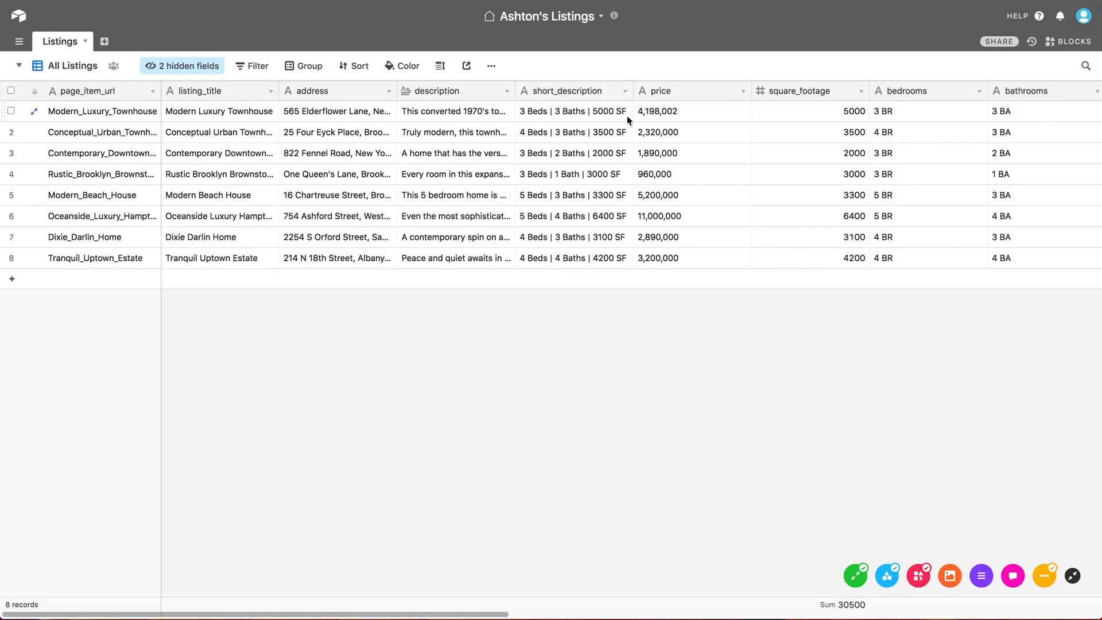
{"action": "scroll", "coordinate": [627, 115], "scroll_direction": "right", "scroll_amount": 5}
{"action": "scroll", "coordinate": [627, 115], "scroll_direction": "right", "scroll_amount": 10}
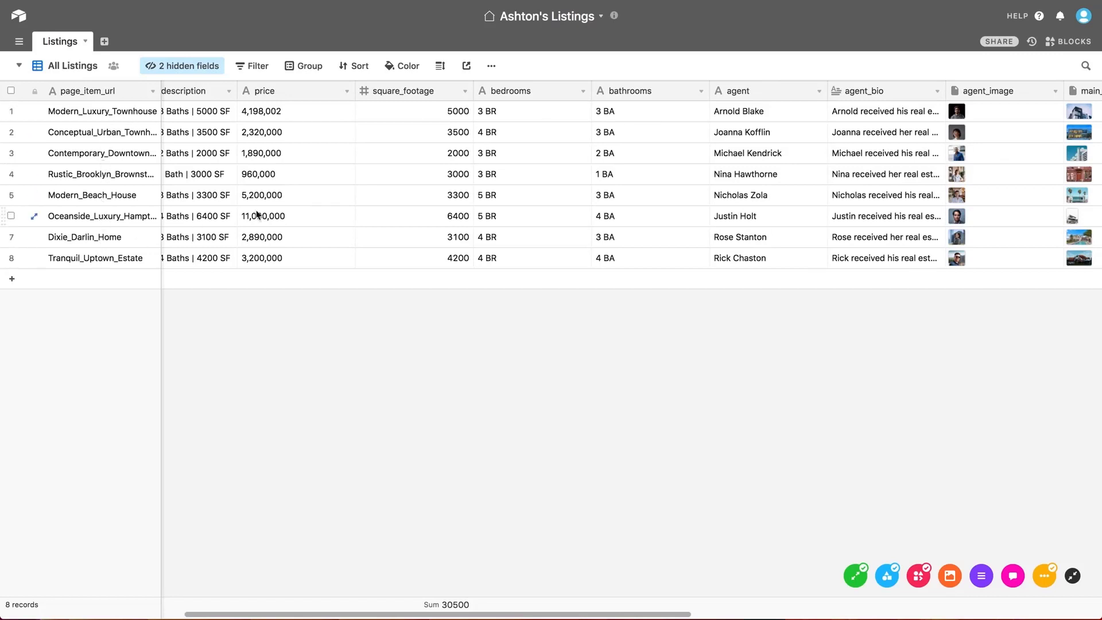
{"action": "scroll", "coordinate": [258, 214], "scroll_direction": "left", "scroll_amount": 15}
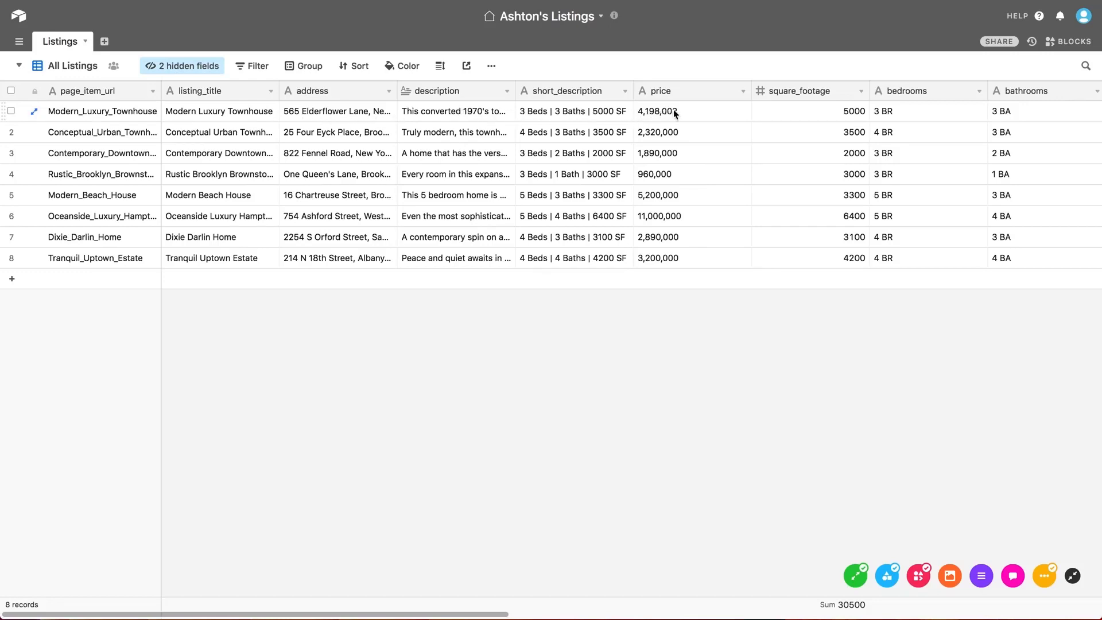
Review the remaining Listings fields in order, from price and agent details through gallery, phone and button text to next_link.
{"action": "scroll", "coordinate": [671, 109], "scroll_direction": "right", "scroll_amount": 5}
{"action": "scroll", "coordinate": [672, 109], "scroll_direction": "right", "scroll_amount": 10}
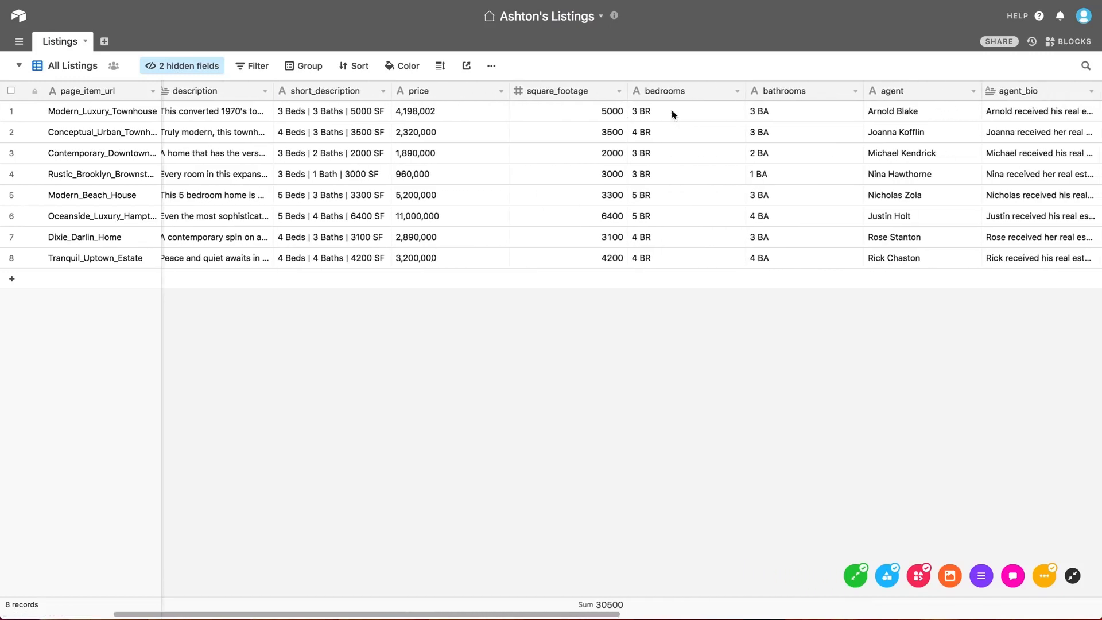
{"action": "scroll", "coordinate": [673, 113], "scroll_direction": "right", "scroll_amount": 1}
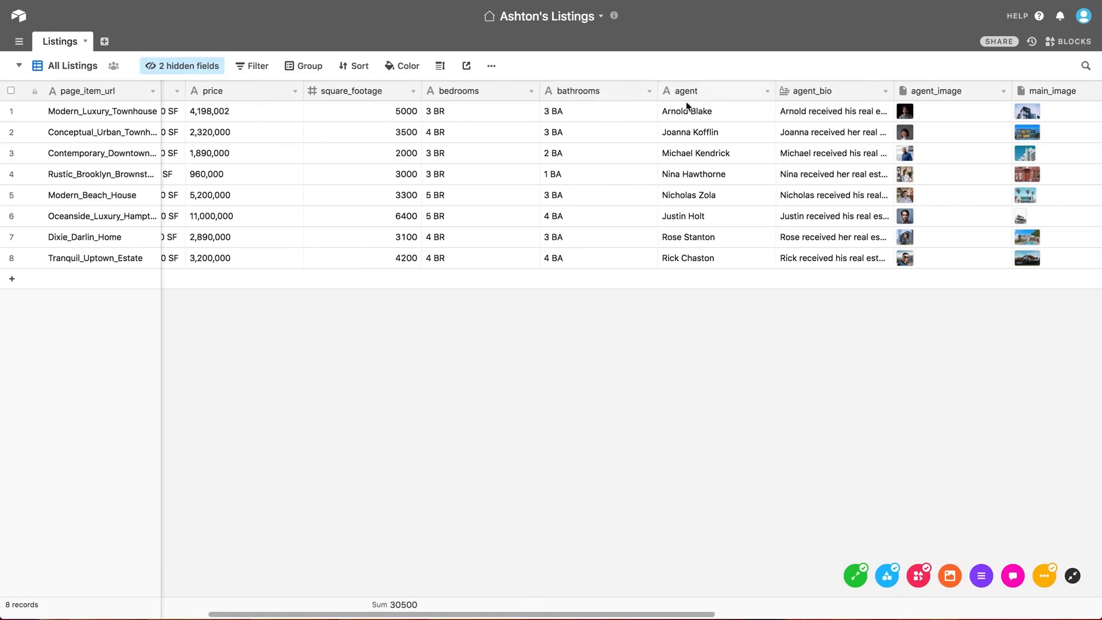
{"action": "scroll", "coordinate": [745, 119], "scroll_direction": "right", "scroll_amount": 5}
{"action": "scroll", "coordinate": [745, 119], "scroll_direction": "right", "scroll_amount": 6}
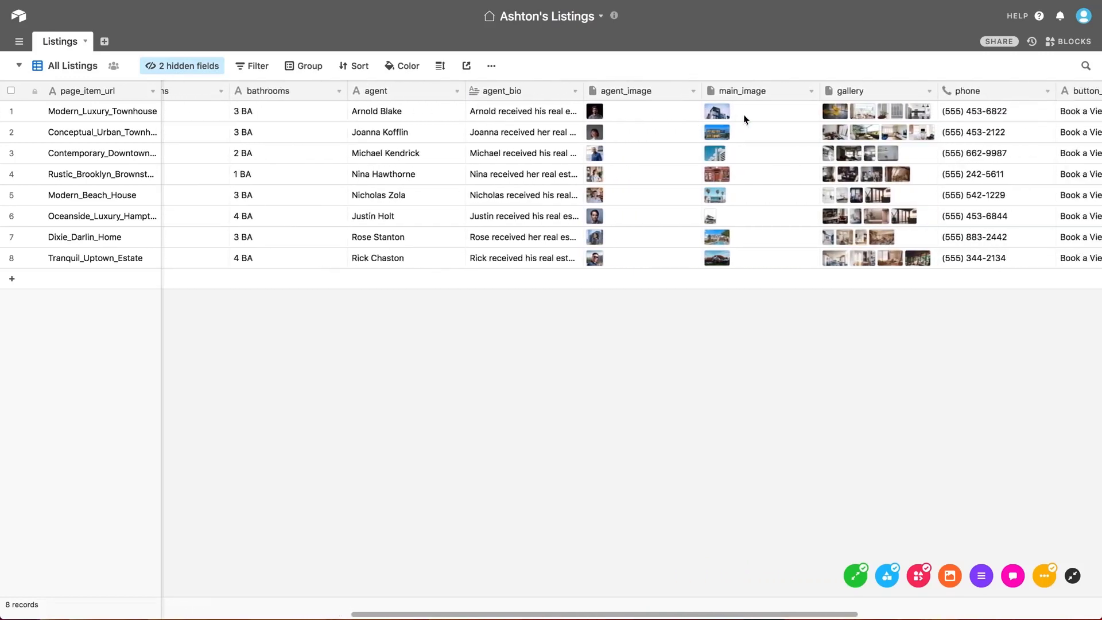
{"action": "scroll", "coordinate": [745, 118], "scroll_direction": "right", "scroll_amount": 4}
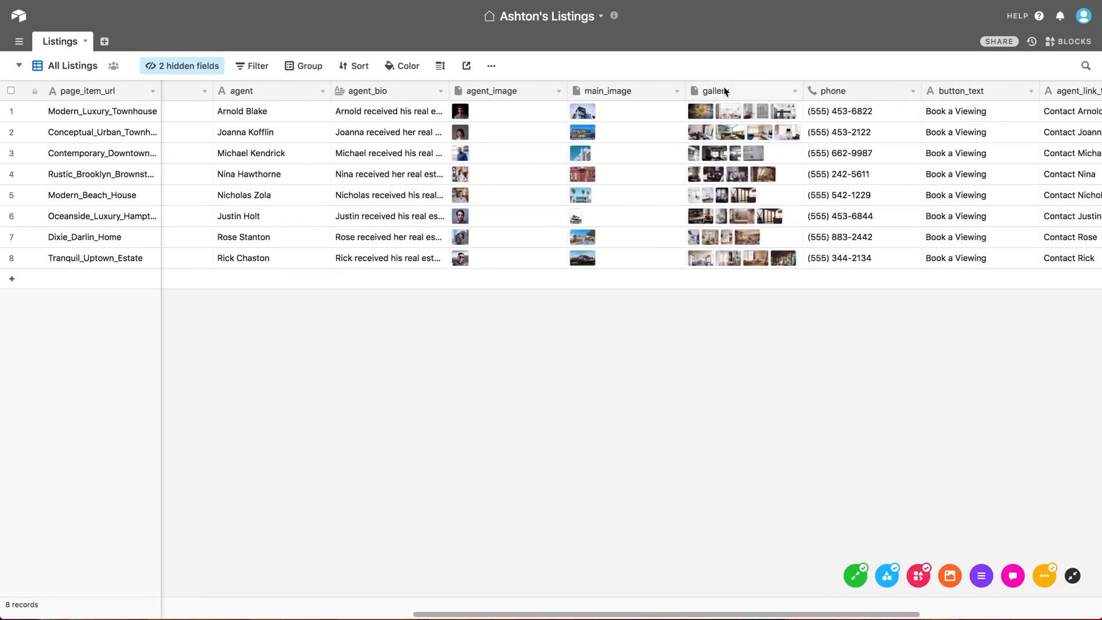
{"action": "left_click", "coordinate": [725, 113]}
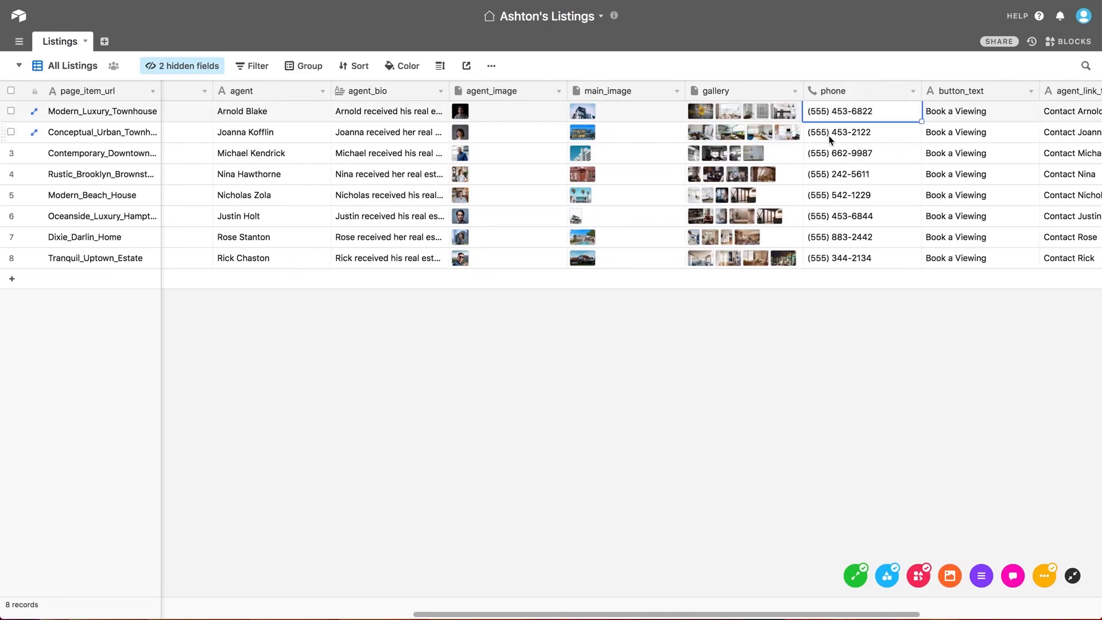
{"action": "scroll", "coordinate": [932, 139], "scroll_direction": "right", "scroll_amount": 5}
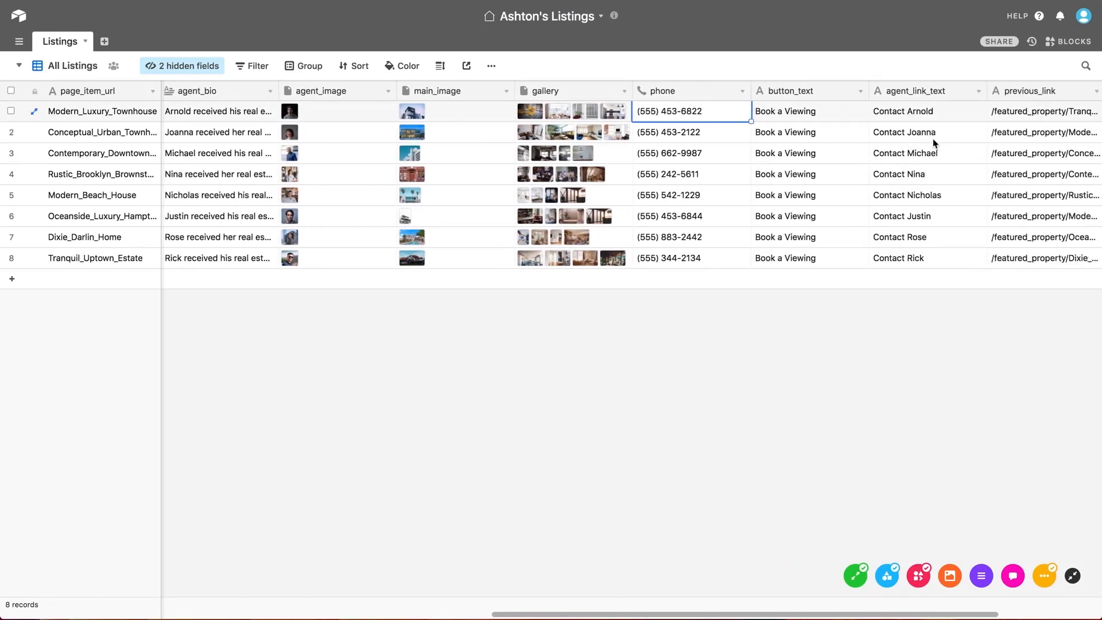
{"action": "scroll", "coordinate": [932, 139], "scroll_direction": "right", "scroll_amount": 5}
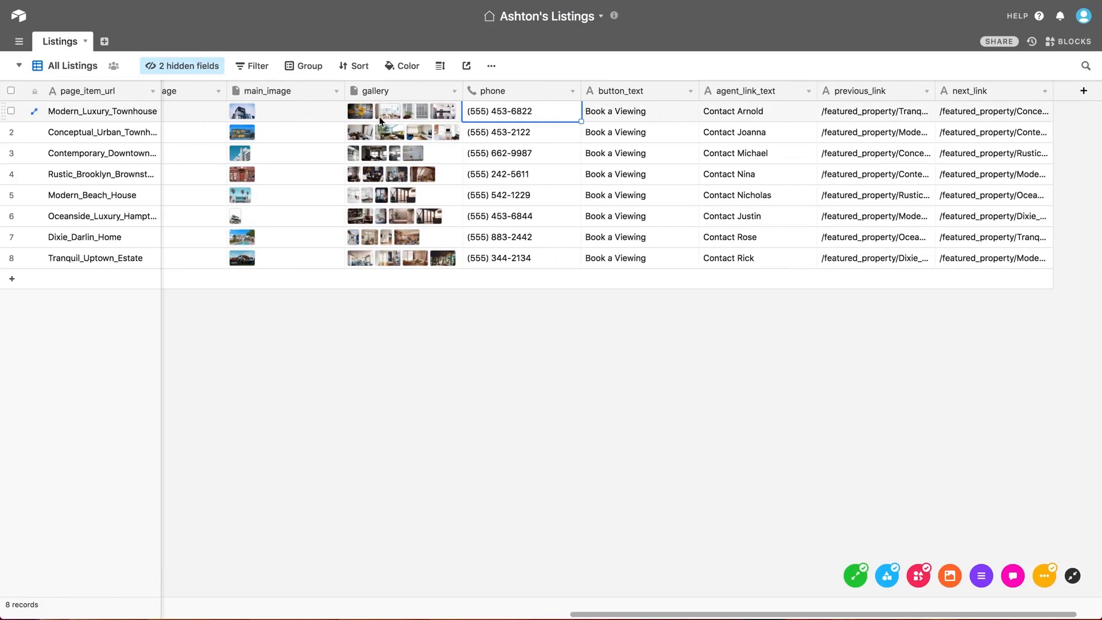
{"action": "scroll", "coordinate": [380, 120], "scroll_direction": "left", "scroll_amount": 20}
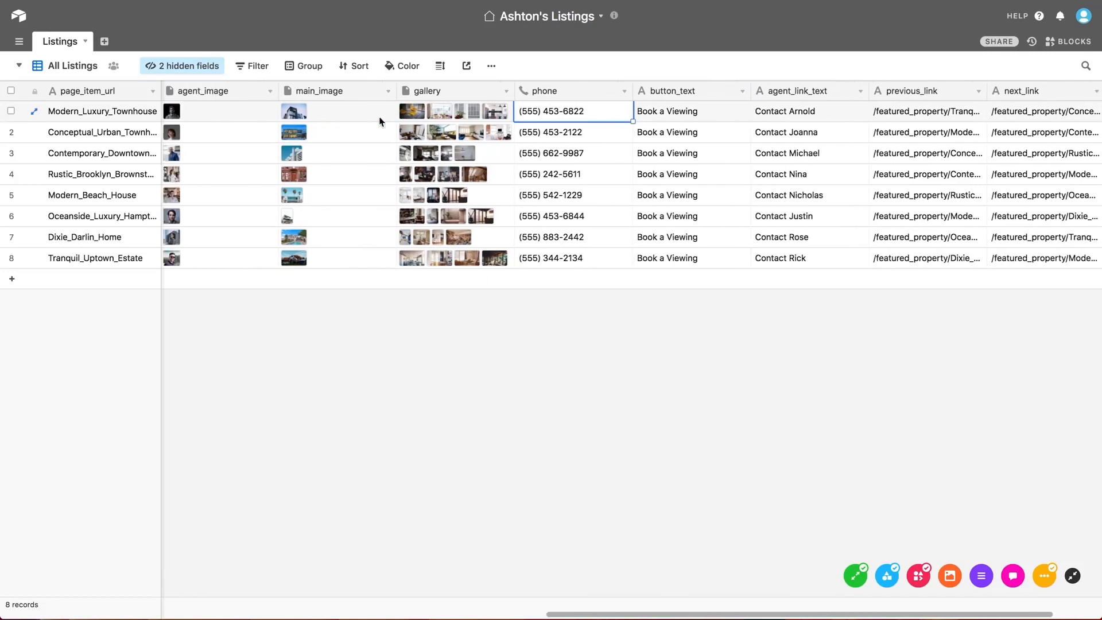
{"action": "scroll", "coordinate": [380, 121], "scroll_direction": "left", "scroll_amount": 10}
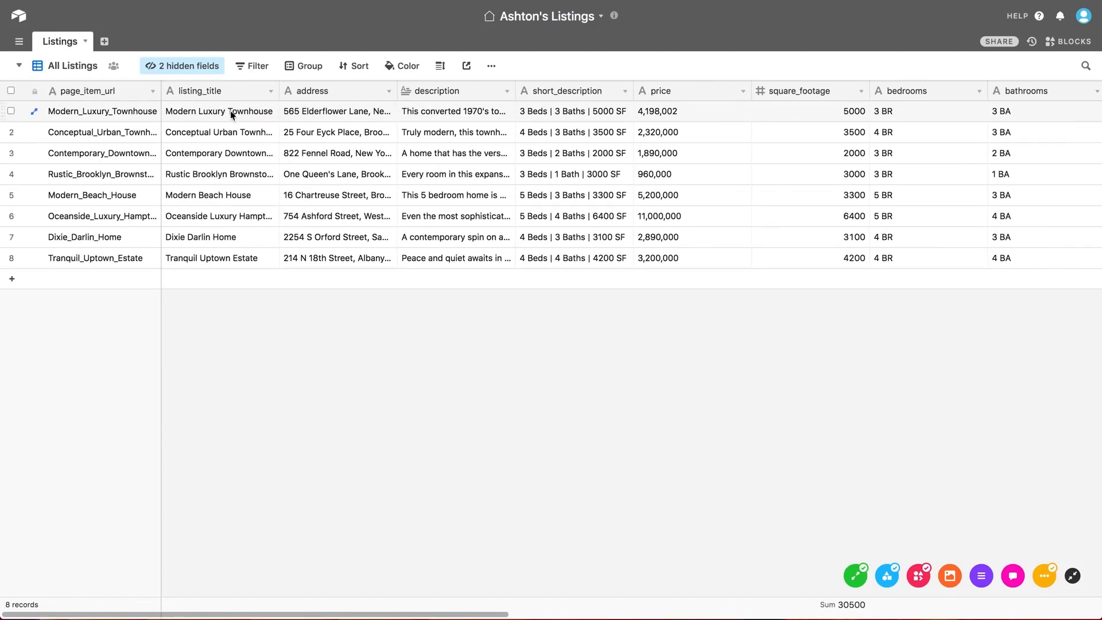
Examine the full Modern_Luxury_Townhouse record, from its description and price through the agent details to the gallery images, and close it.
{"action": "left_click", "coordinate": [34, 113]}
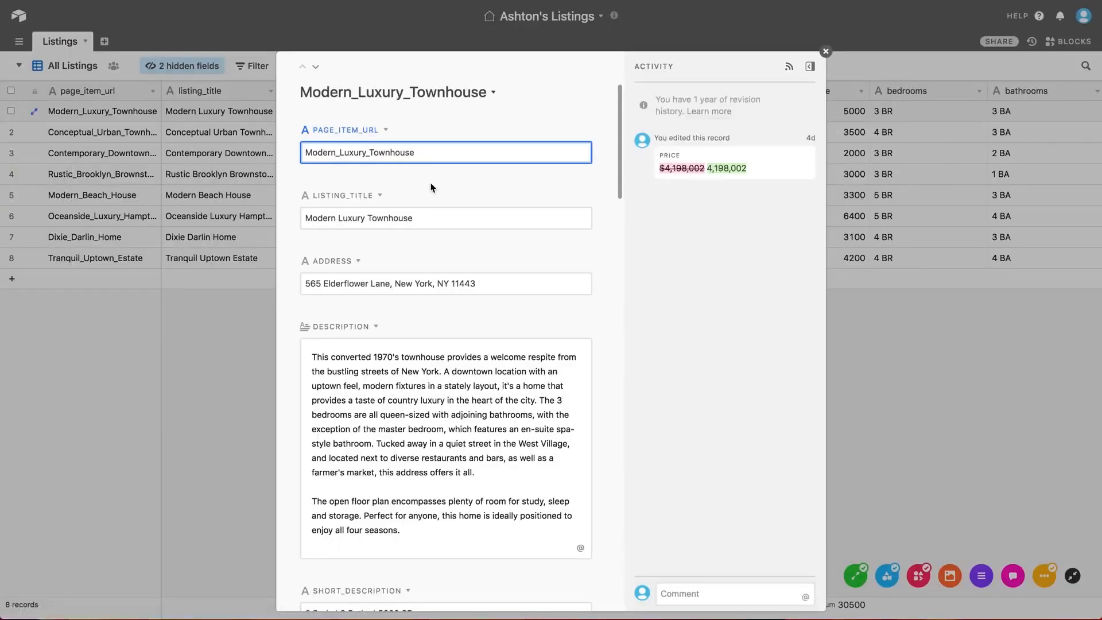
{"action": "scroll", "coordinate": [433, 188], "scroll_direction": "down", "scroll_amount": 6}
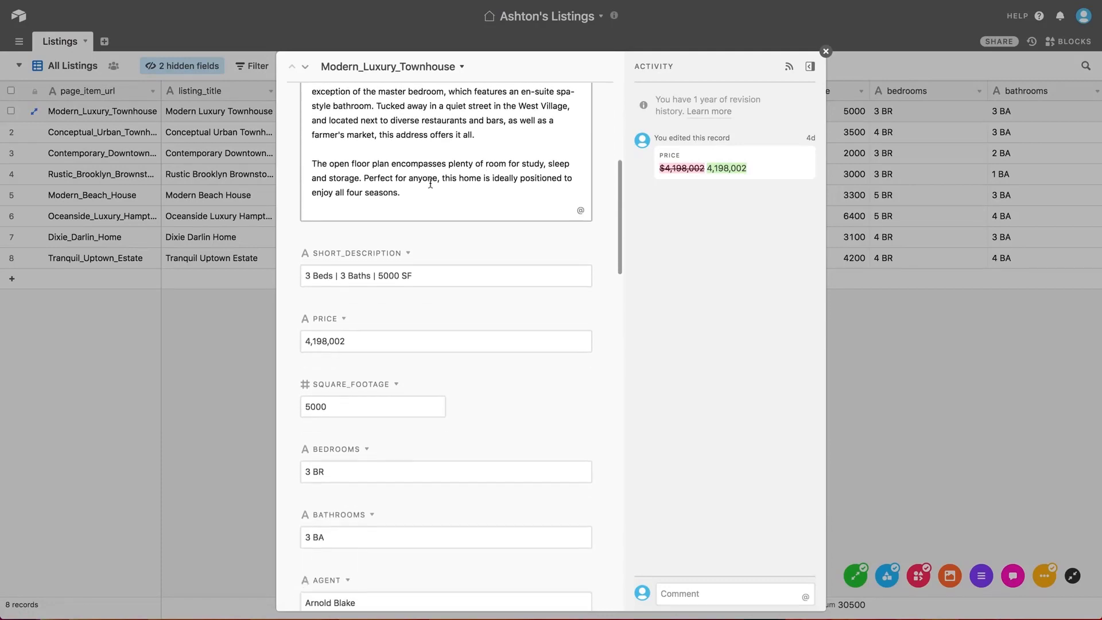
{"action": "scroll", "coordinate": [431, 184], "scroll_direction": "down", "scroll_amount": 5}
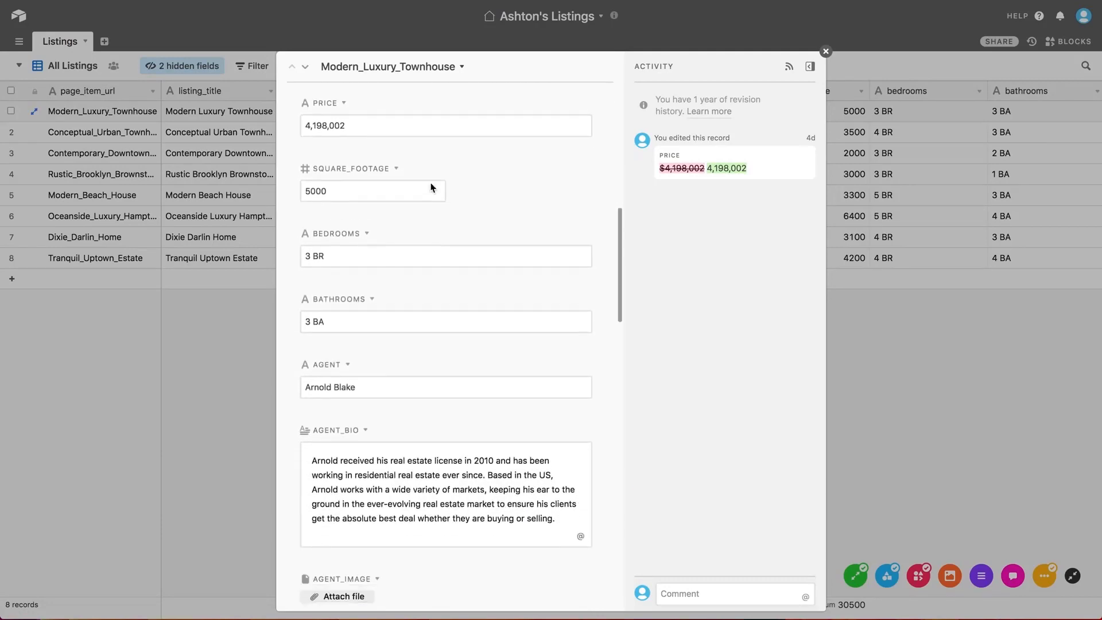
{"action": "scroll", "coordinate": [433, 187], "scroll_direction": "down", "scroll_amount": 5}
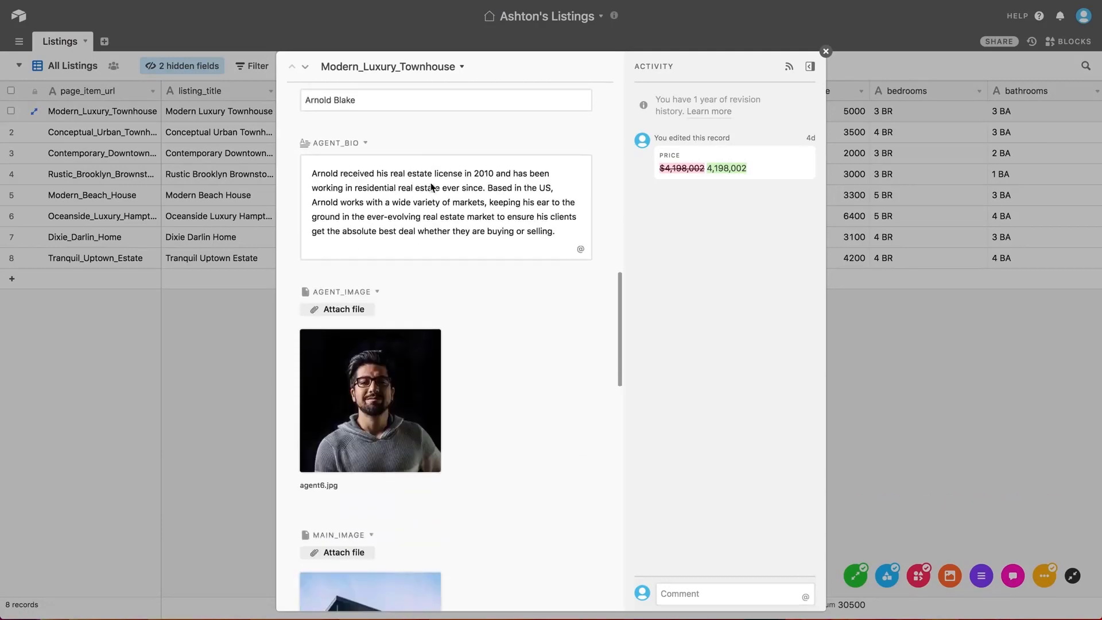
{"action": "scroll", "coordinate": [432, 188], "scroll_direction": "down", "scroll_amount": 10}
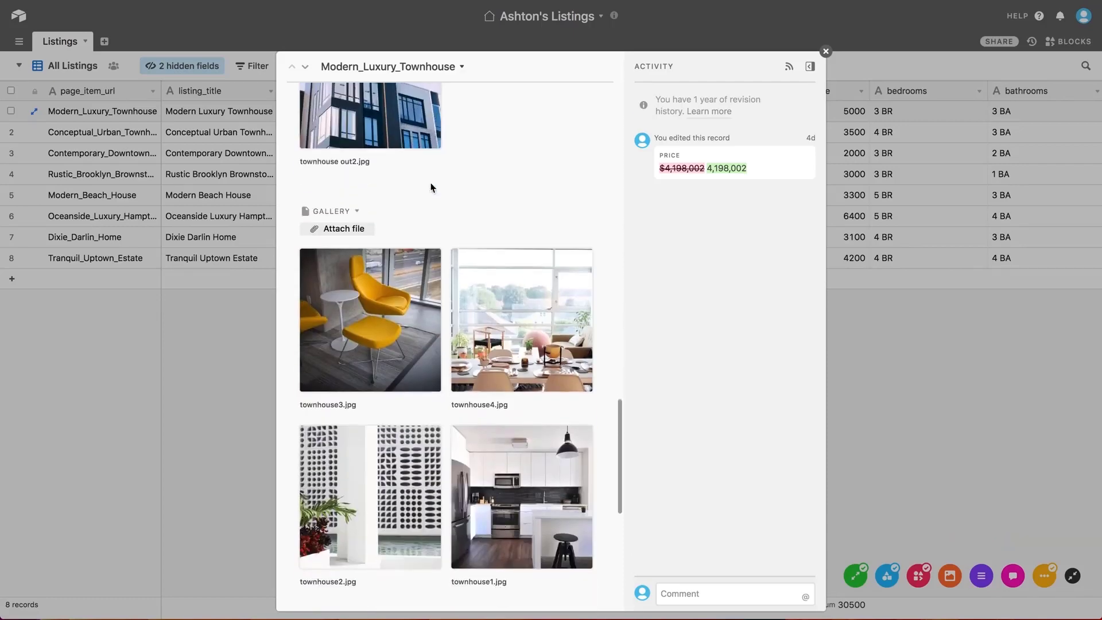
{"action": "scroll", "coordinate": [431, 188], "scroll_direction": "down", "scroll_amount": 2}
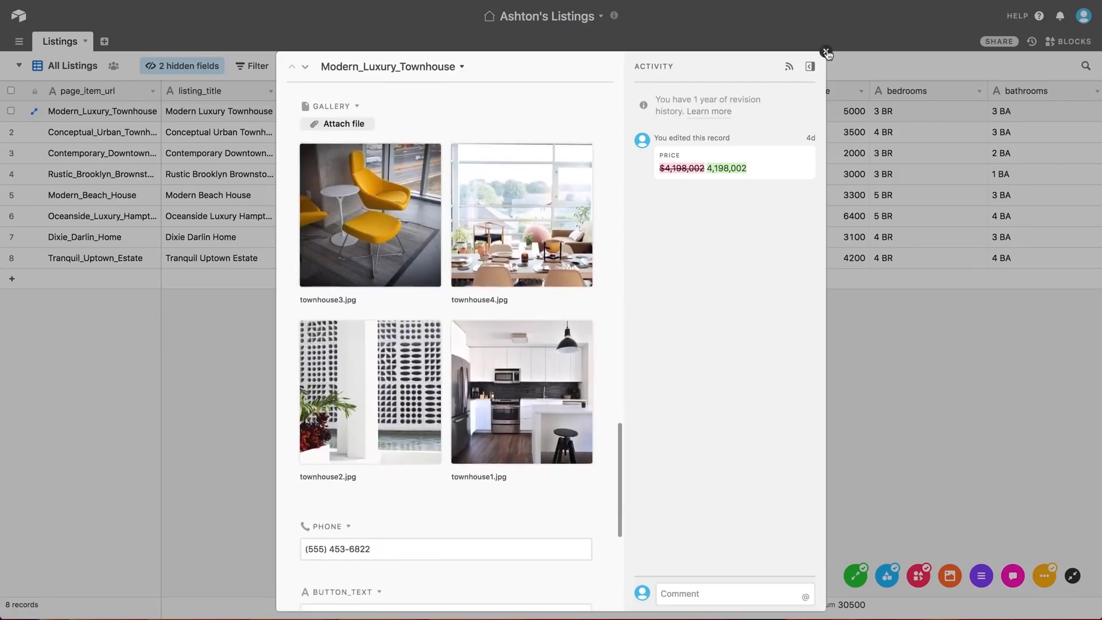
{"action": "left_click", "coordinate": [827, 52]}
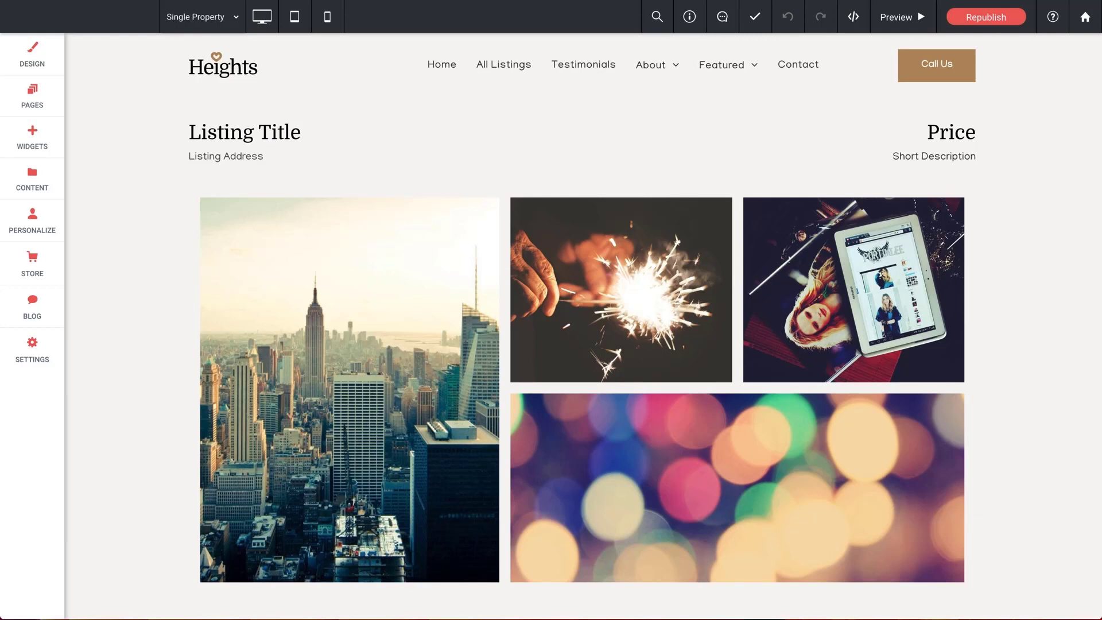
Switch to the site editor and start a new Airtable collection in the content library's collections.
{"action": "left_click", "coordinate": [41, 193]}
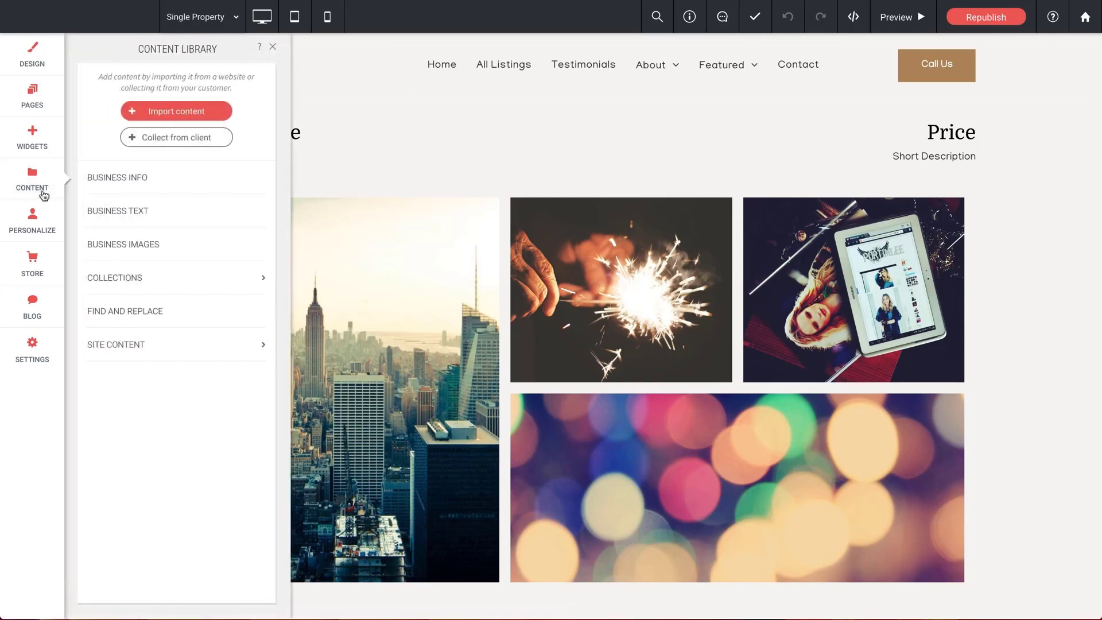
{"action": "left_click", "coordinate": [131, 278]}
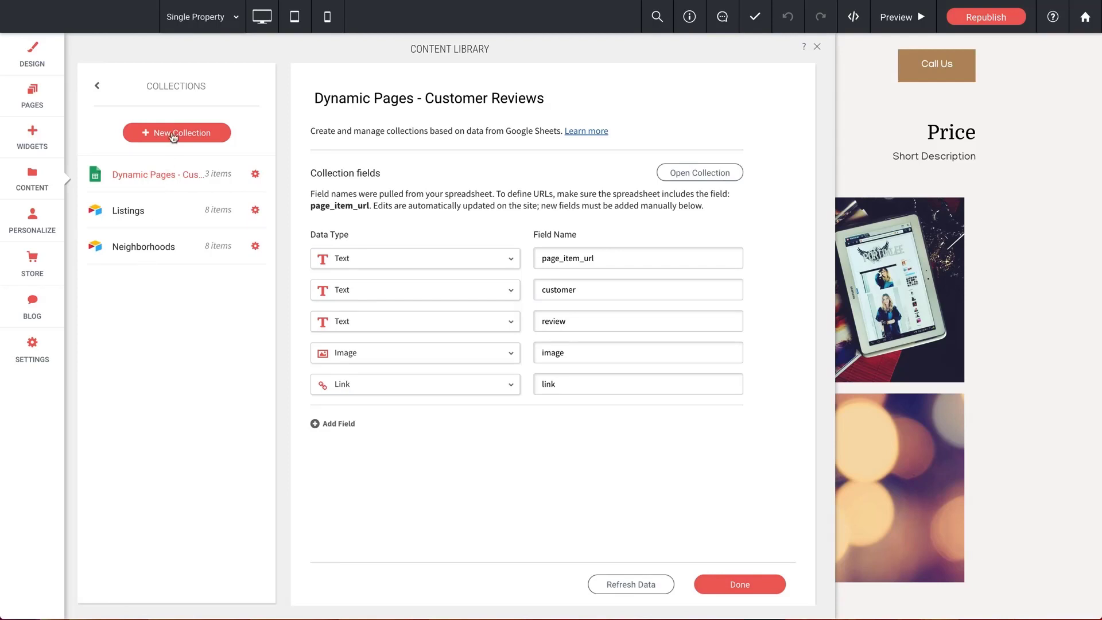
{"action": "left_click", "coordinate": [174, 134]}
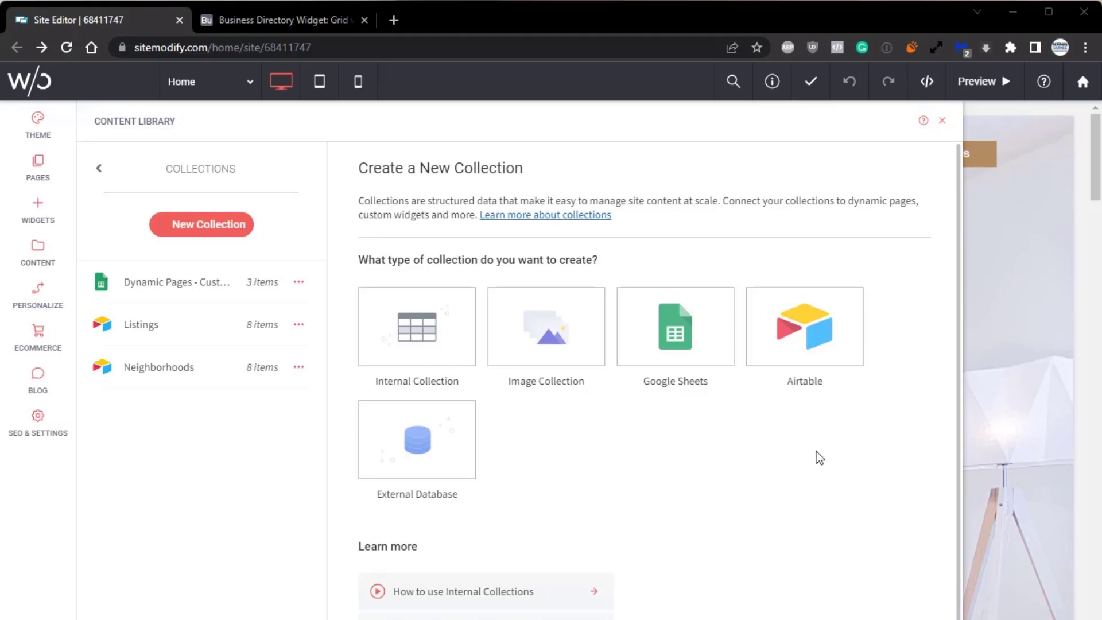
{"action": "left_click", "coordinate": [804, 360]}
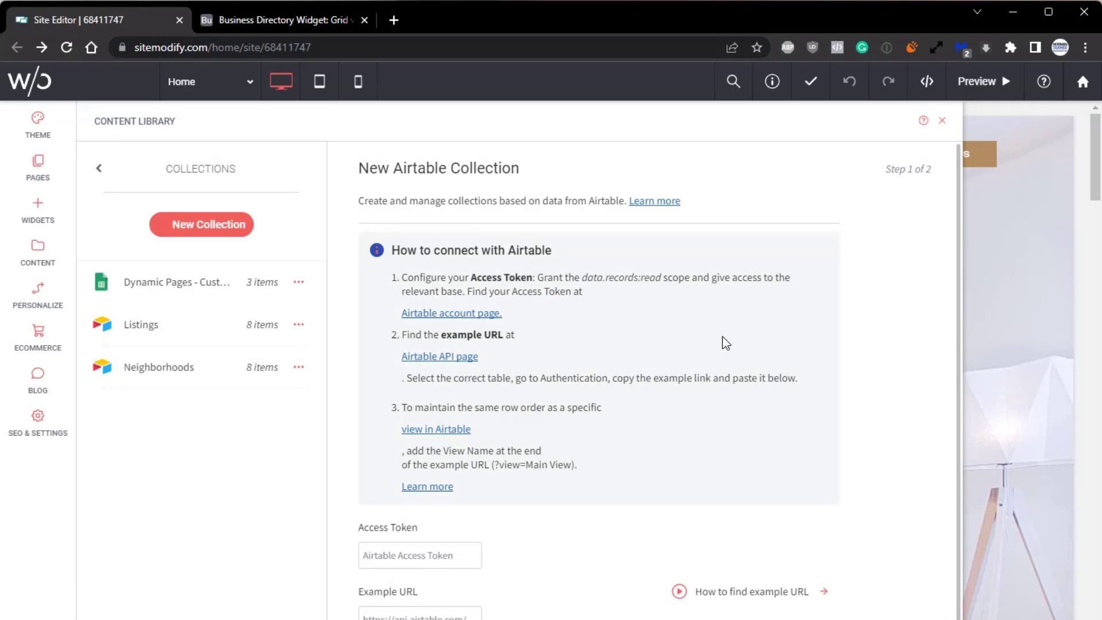
Go from the linked Airtable account page to the developer hub and start a new personal access token.
{"action": "left_click", "coordinate": [461, 315]}
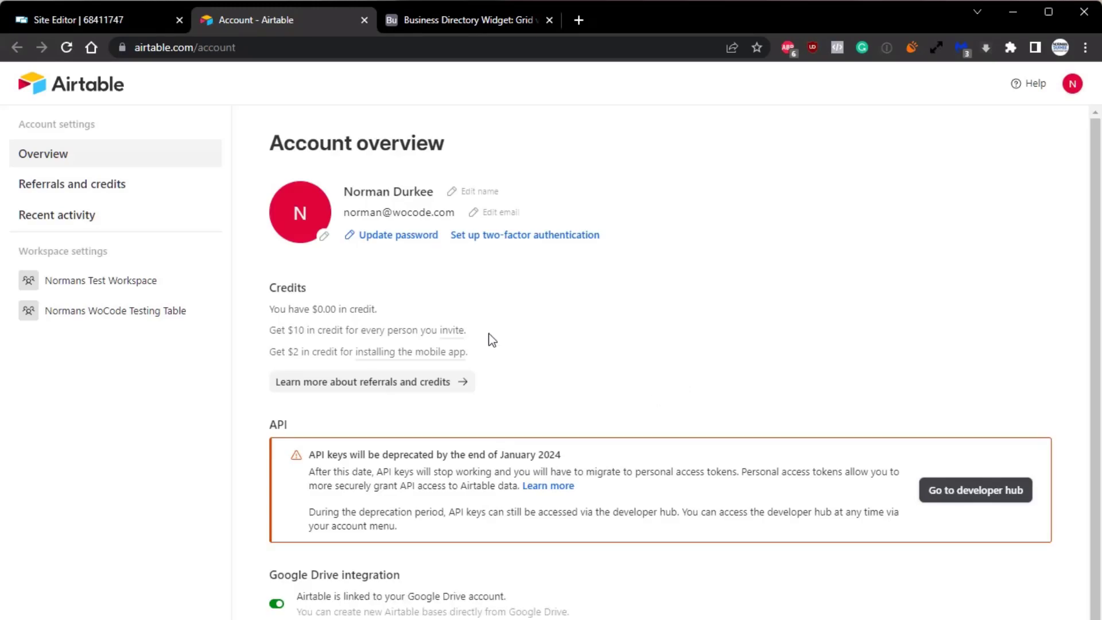
{"action": "scroll", "coordinate": [632, 390], "scroll_direction": "down", "scroll_amount": 1}
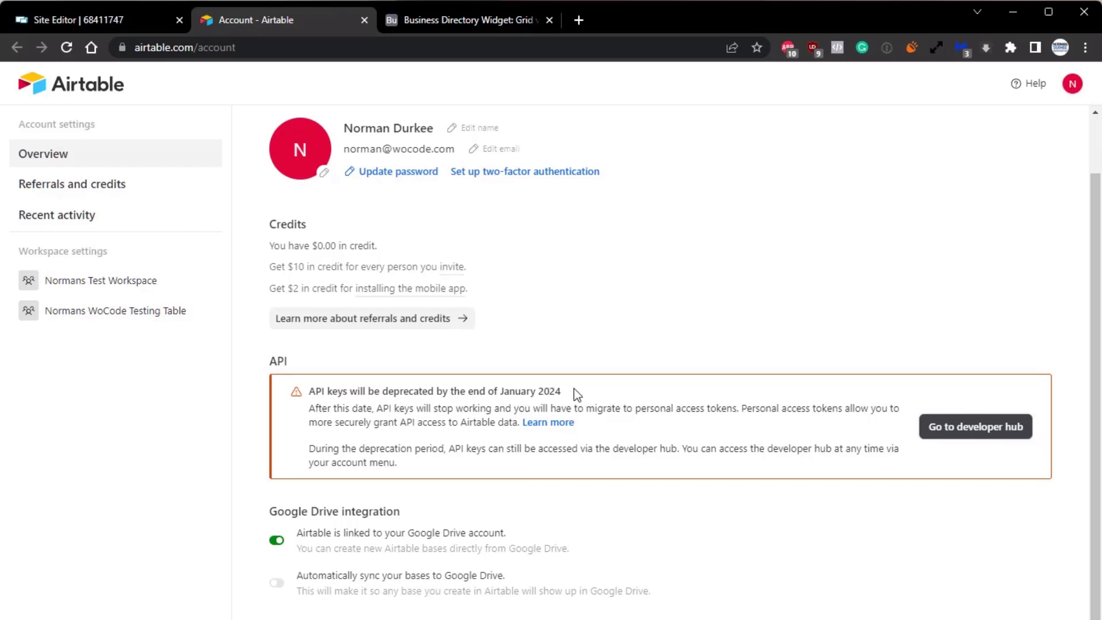
{"action": "left_click", "coordinate": [957, 435]}
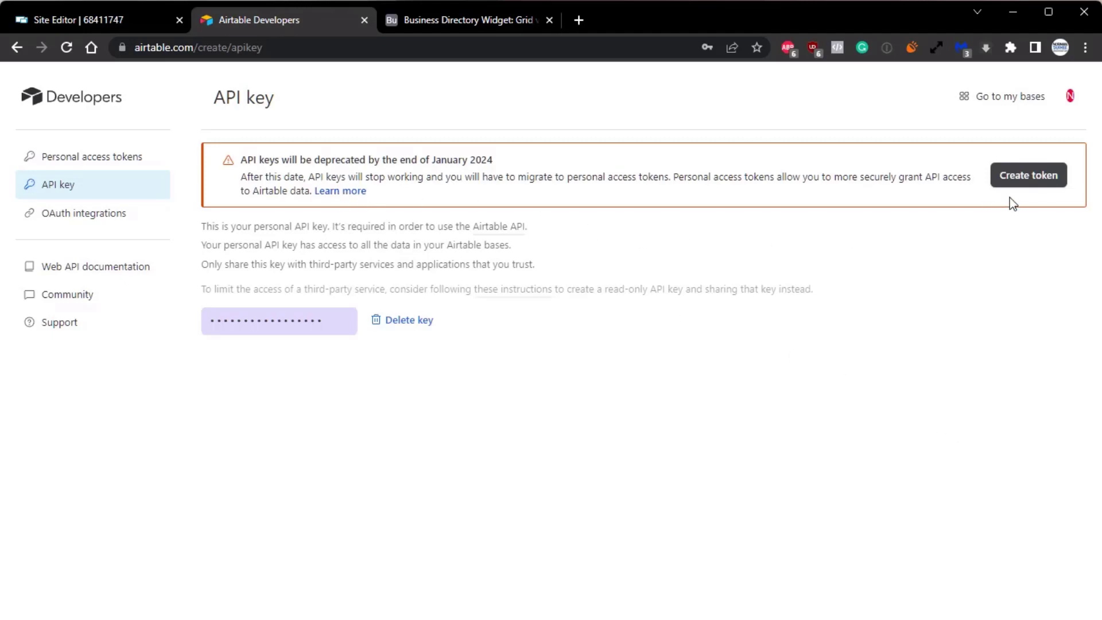
{"action": "left_click", "coordinate": [1023, 181]}
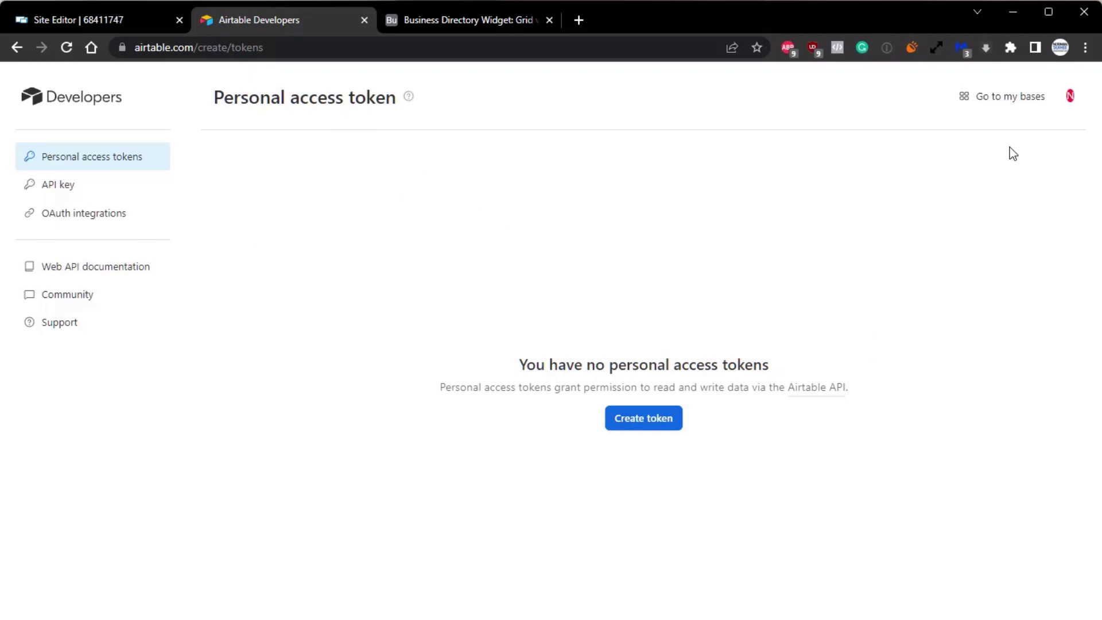
{"action": "left_click", "coordinate": [640, 424]}
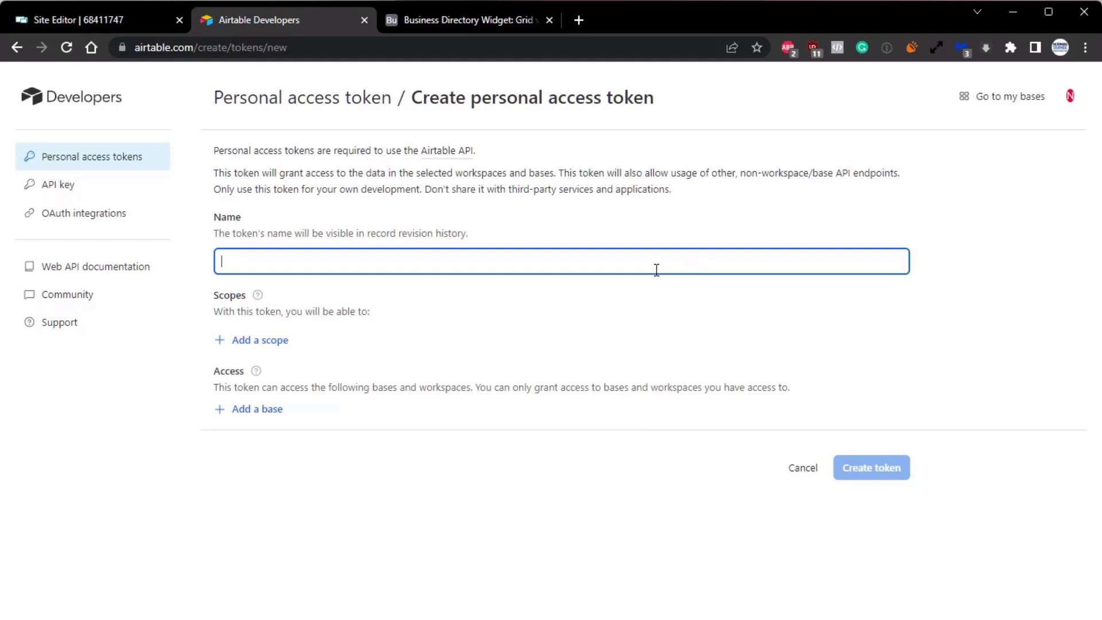
Name the token Tutorial Token and give it the data.records:read and data.records:write scopes.
{"action": "type", "text": "Tutorial Token"}
{"action": "left_click", "coordinate": [271, 342]}
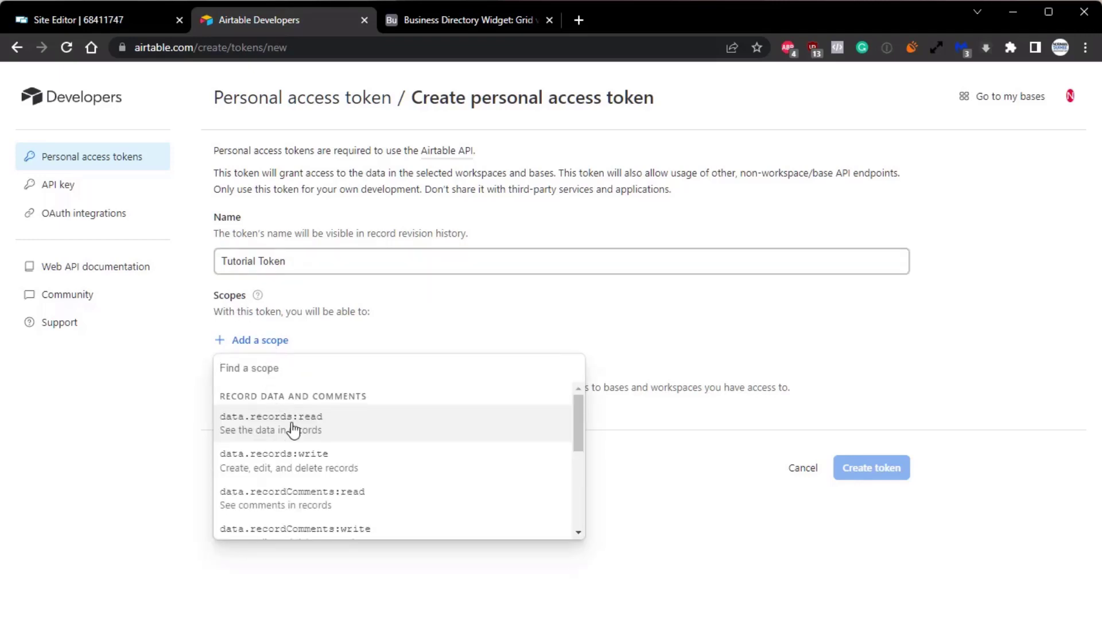
{"action": "left_click", "coordinate": [294, 428]}
{"action": "left_click", "coordinate": [259, 377]}
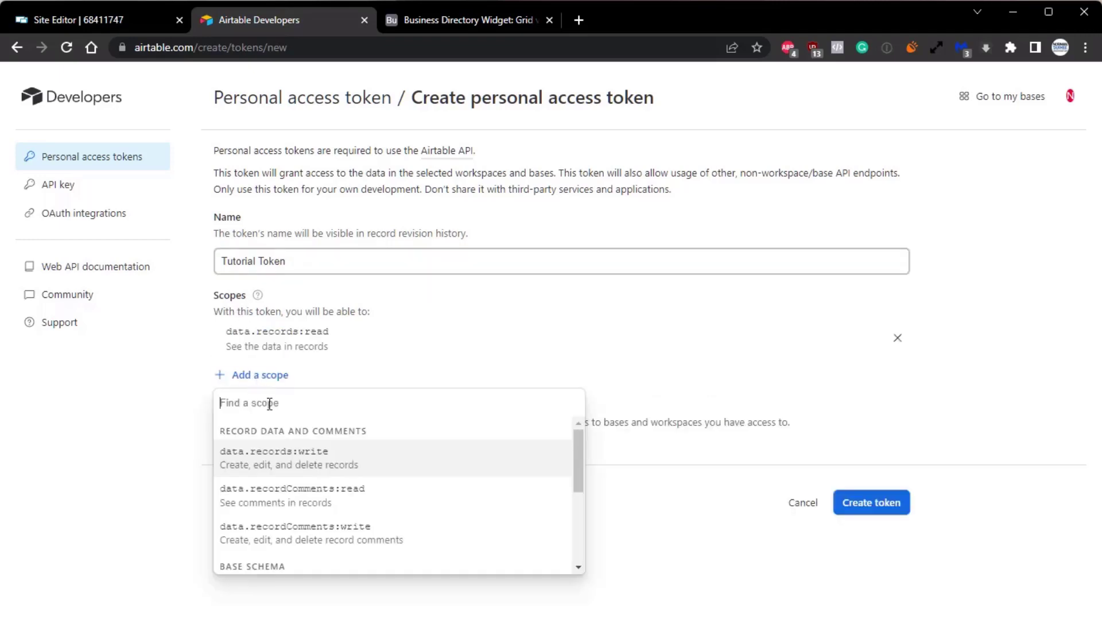
{"action": "left_click", "coordinate": [293, 464]}
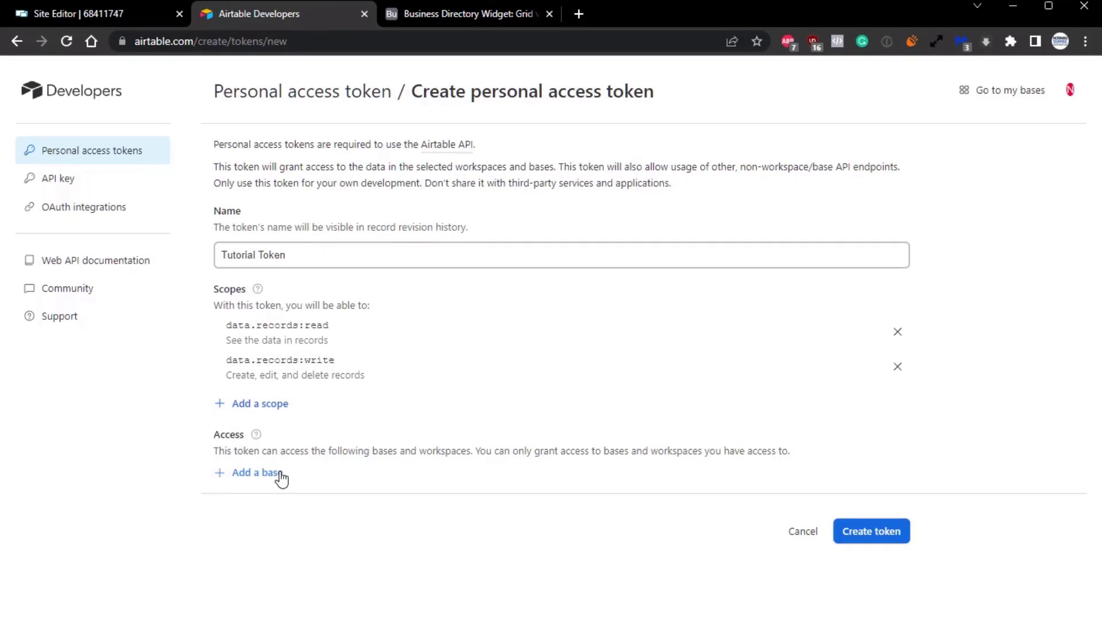
Grant the token access to all current and future bases in the WoCode testing table workspace and create it.
{"action": "left_click", "coordinate": [280, 482]}
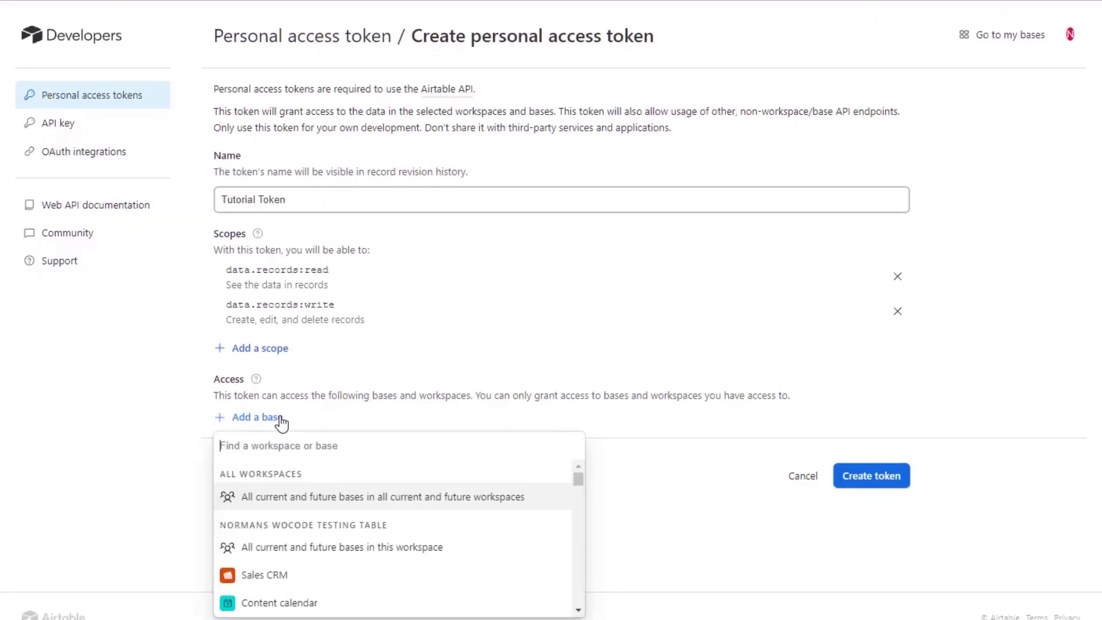
{"action": "left_click", "coordinate": [332, 538]}
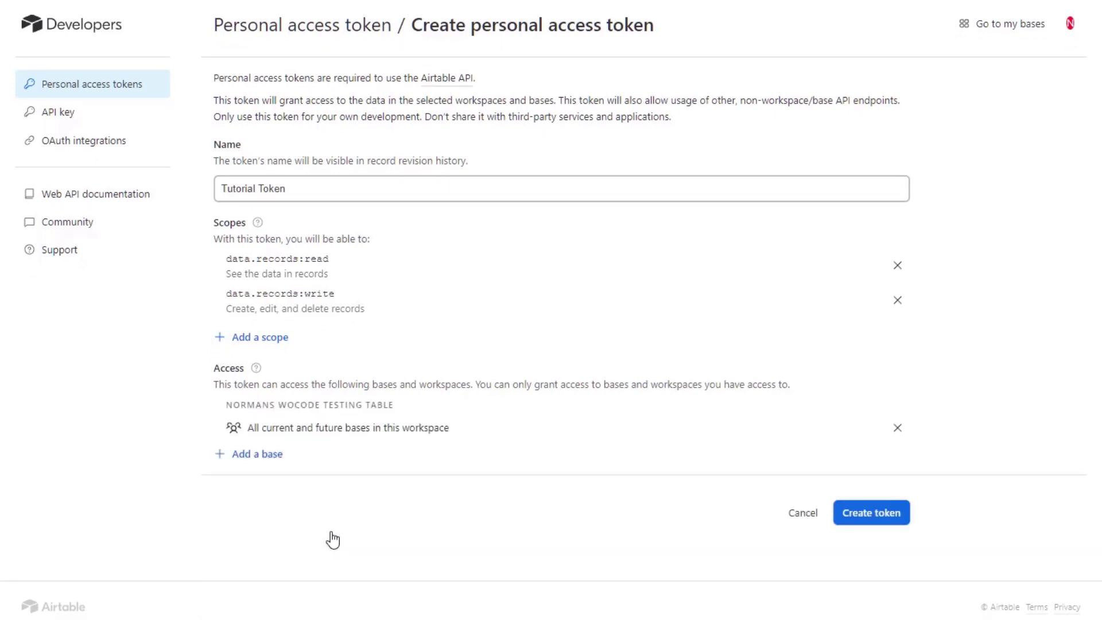
{"action": "left_click", "coordinate": [872, 514]}
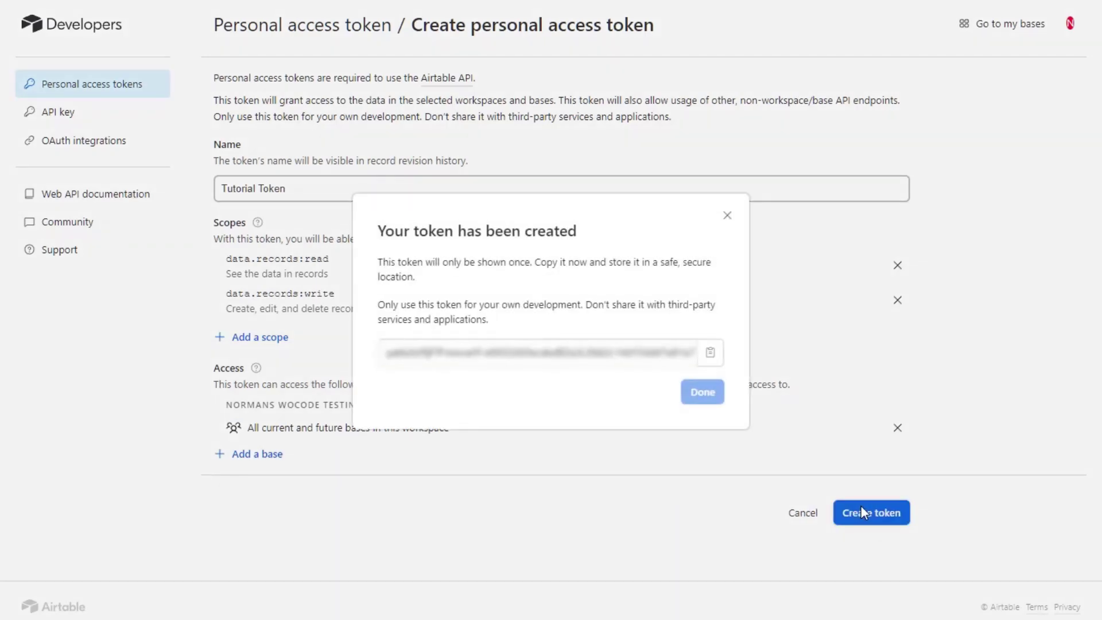
Copy the new access token and paste it as the Access Token of the new Airtable collection in the site editor.
{"action": "left_click", "coordinate": [711, 354]}
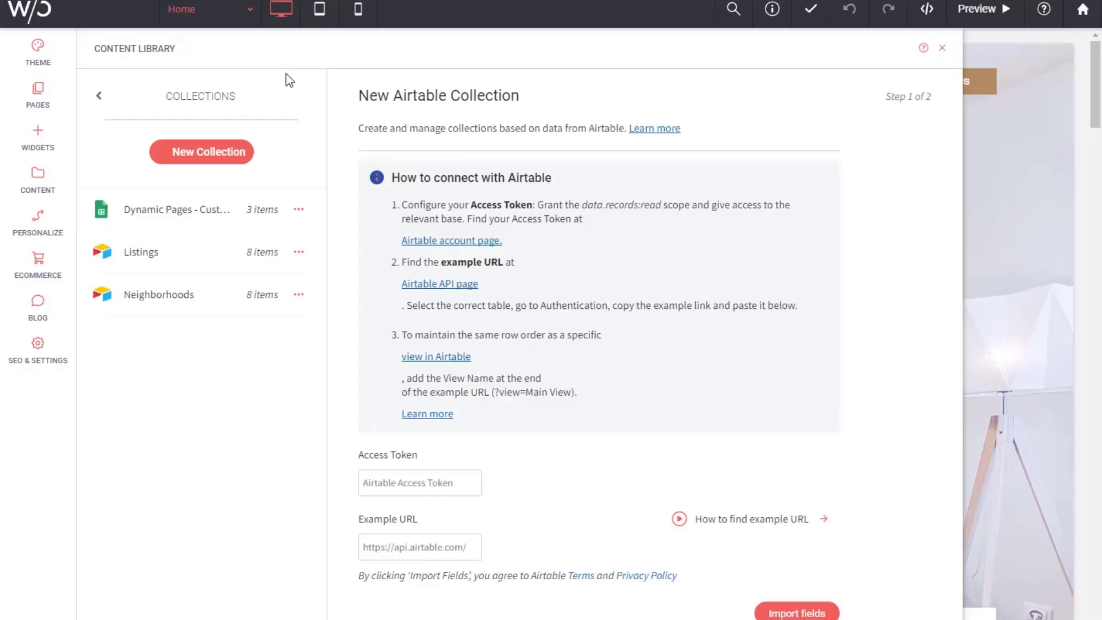
{"action": "left_click", "coordinate": [409, 487]}
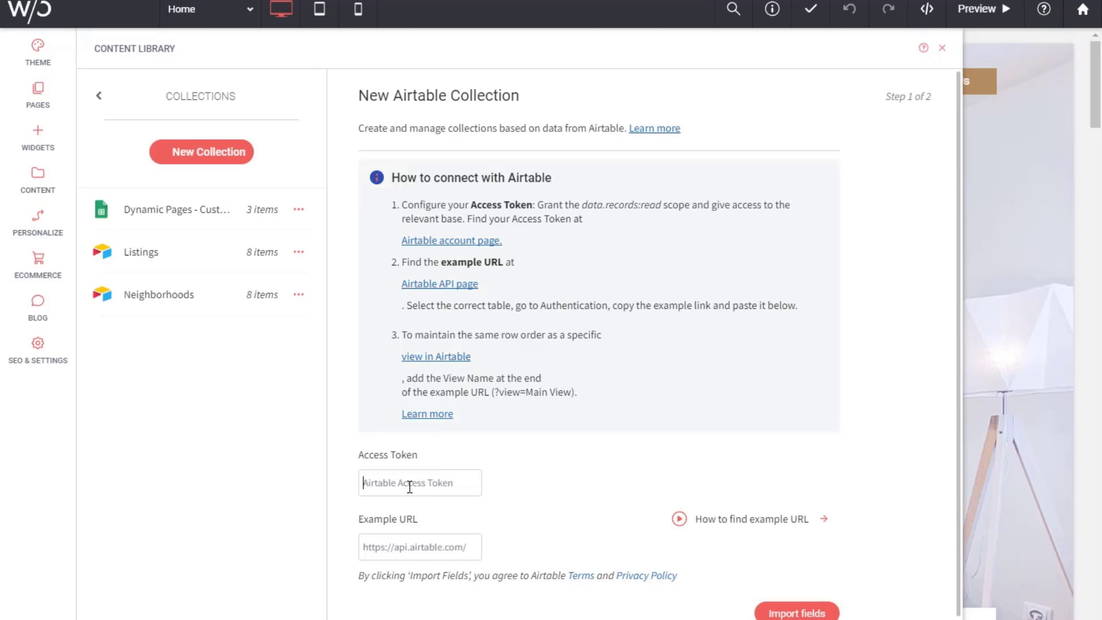
{"action": "key", "text": "ctrl+v"}
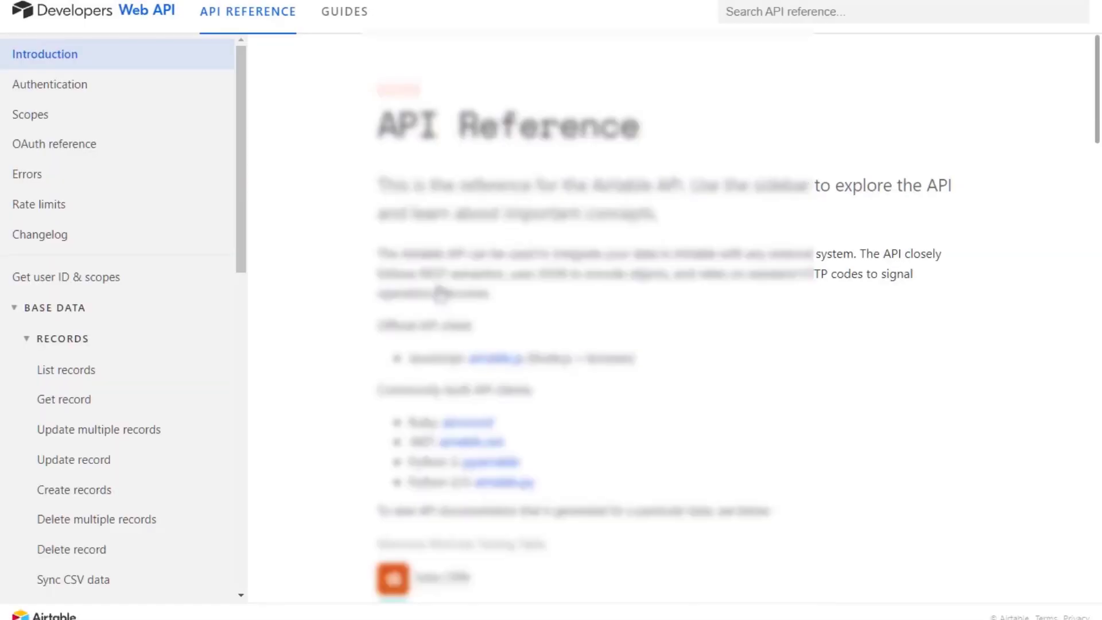
Open the Airtable API documentation for the blue Business Directory base and copy the example URL from its Authentication section.
{"action": "scroll", "coordinate": [695, 310], "scroll_direction": "down", "scroll_amount": 15}
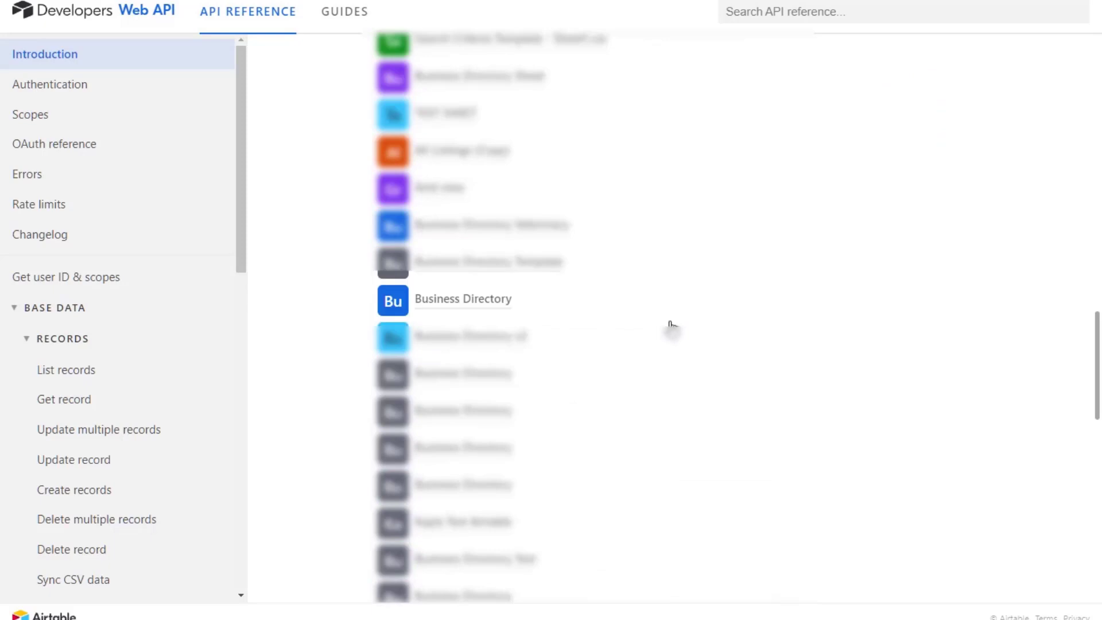
{"action": "left_click", "coordinate": [491, 306]}
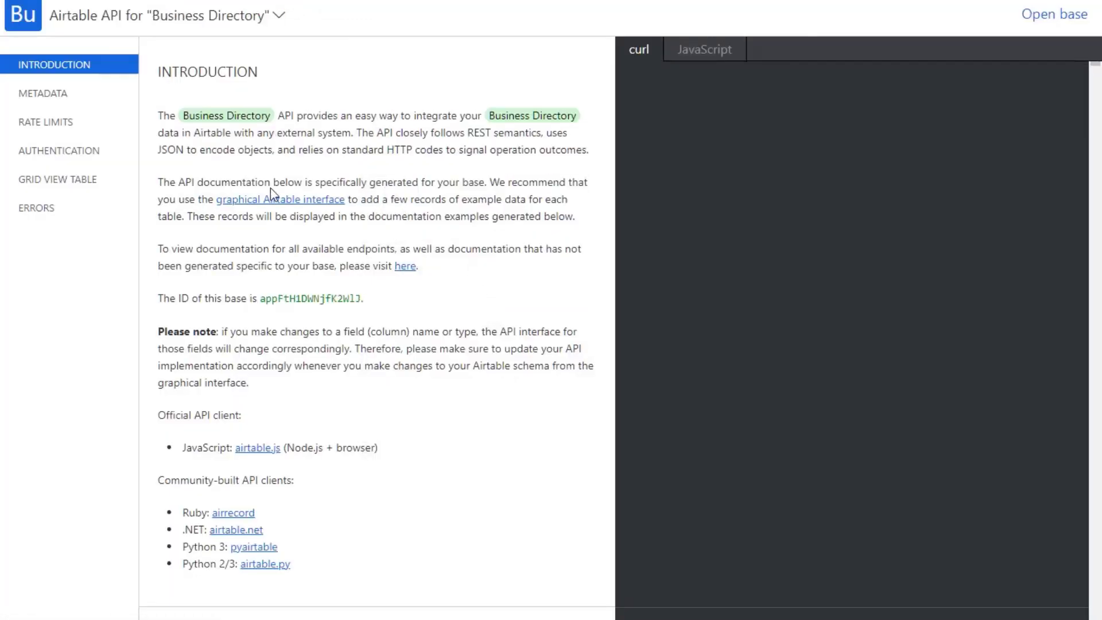
{"action": "left_click", "coordinate": [81, 154]}
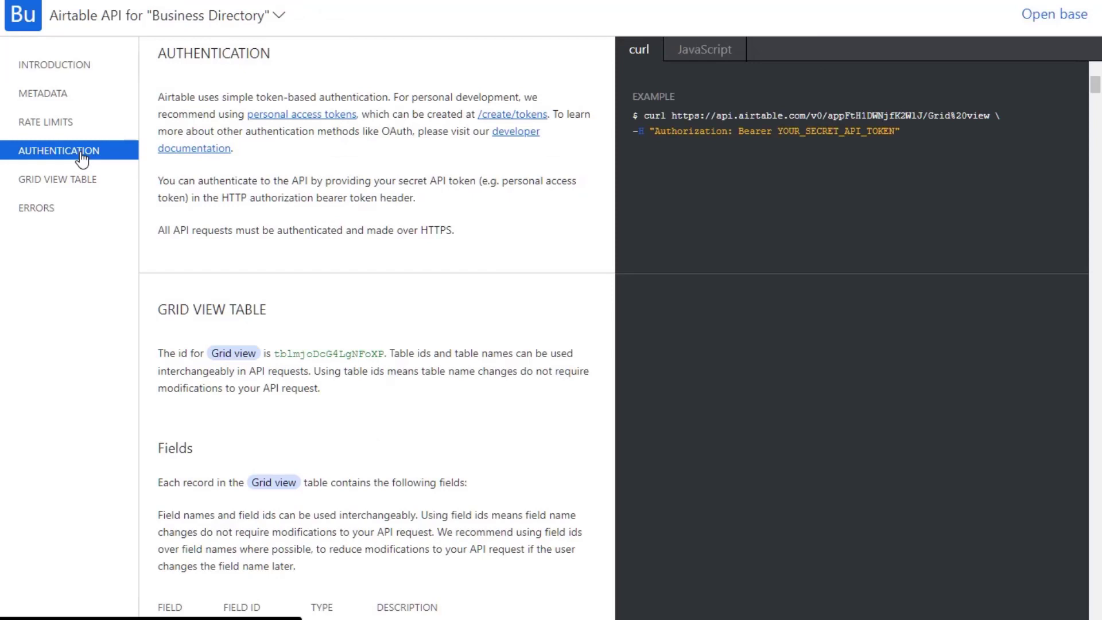
{"action": "mouse_move", "coordinate": [671, 117]}
{"action": "left_mouse_down"}
{"action": "mouse_move", "coordinate": [994, 115]}
{"action": "mouse_move", "coordinate": [675, 116]}
{"action": "left_mouse_up"}
{"action": "right_click", "coordinate": [681, 116]}
{"action": "left_click", "coordinate": [717, 130]}
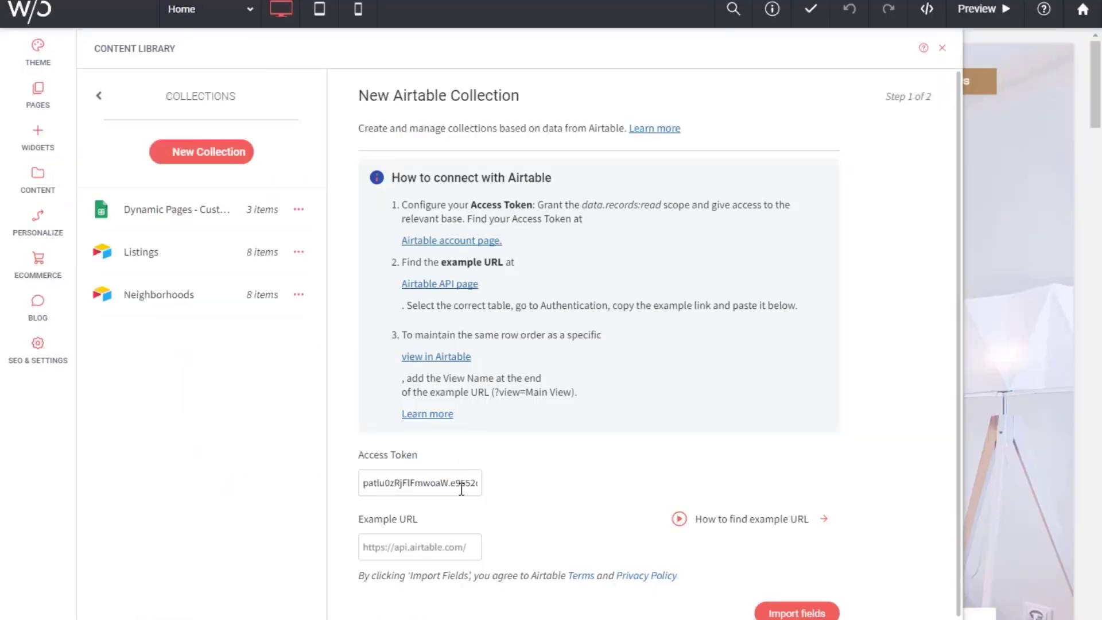
Paste the copied link as the Example URL of the new Airtable collection in the site editor.
{"action": "left_click", "coordinate": [422, 550]}
{"action": "right_click", "coordinate": [399, 547]}
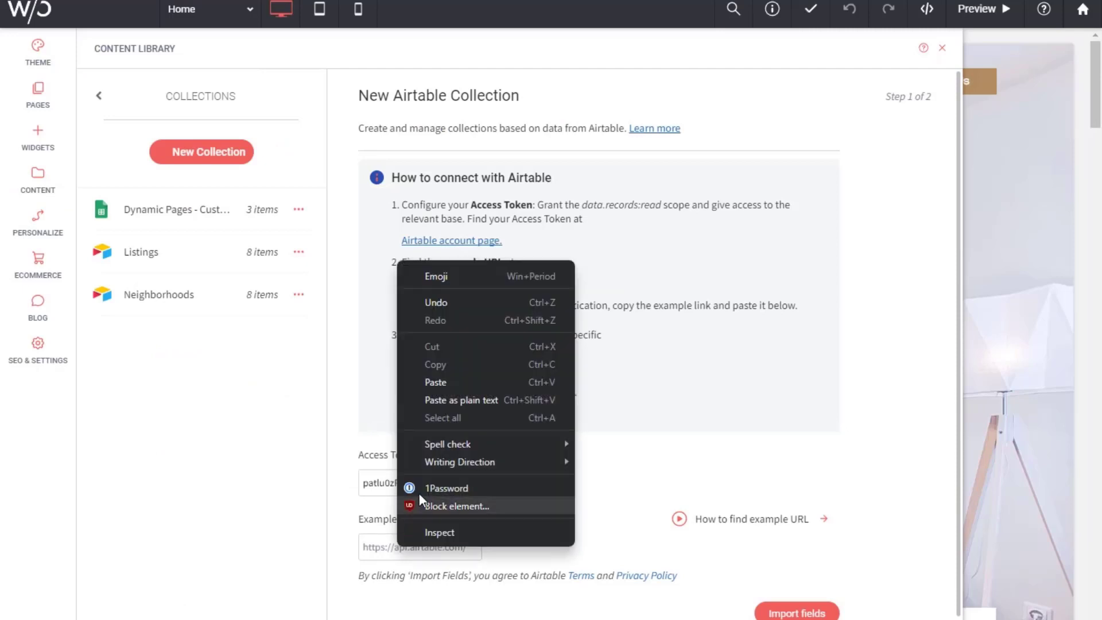
{"action": "left_click", "coordinate": [435, 377]}
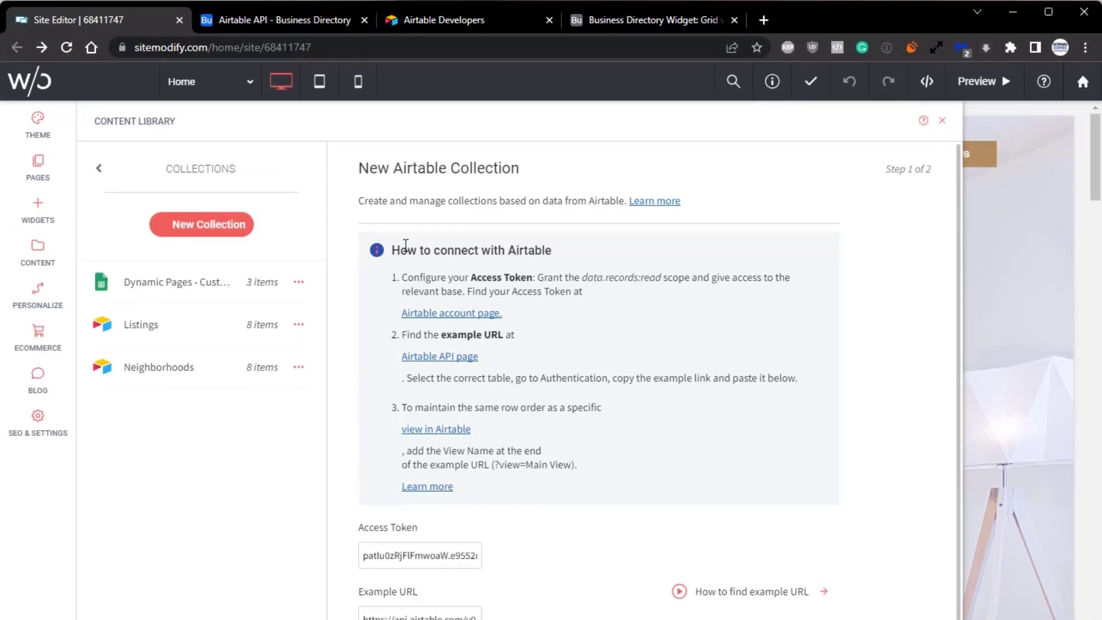
Open the API URL encoder tool from the Grid view table's List records section in the Business Directory API documentation.
{"action": "left_click", "coordinate": [295, 21]}
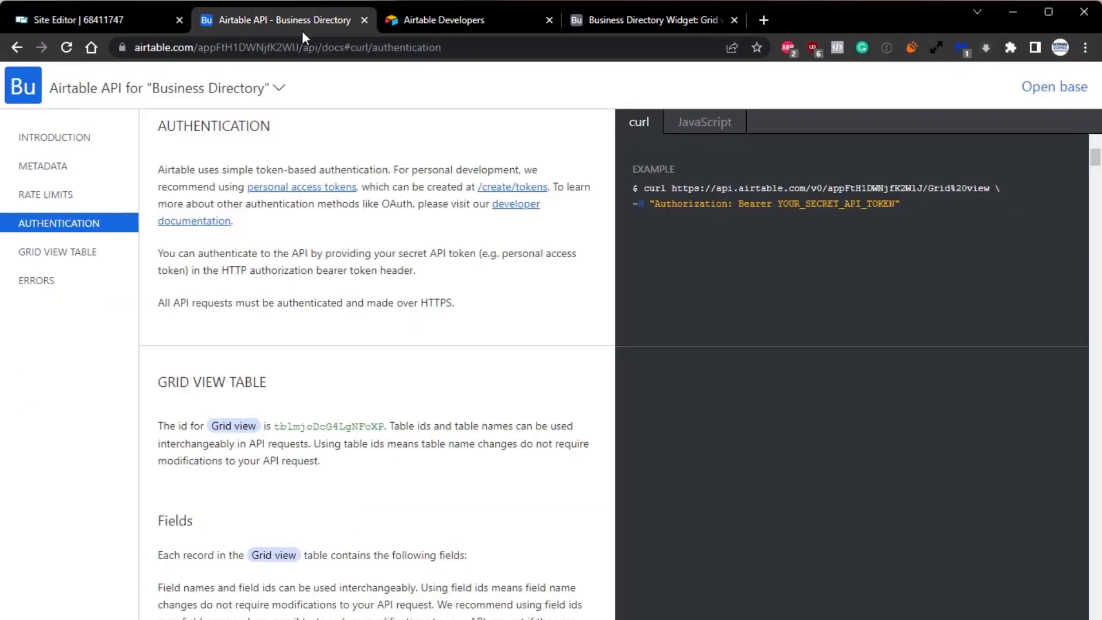
{"action": "left_click", "coordinate": [84, 258]}
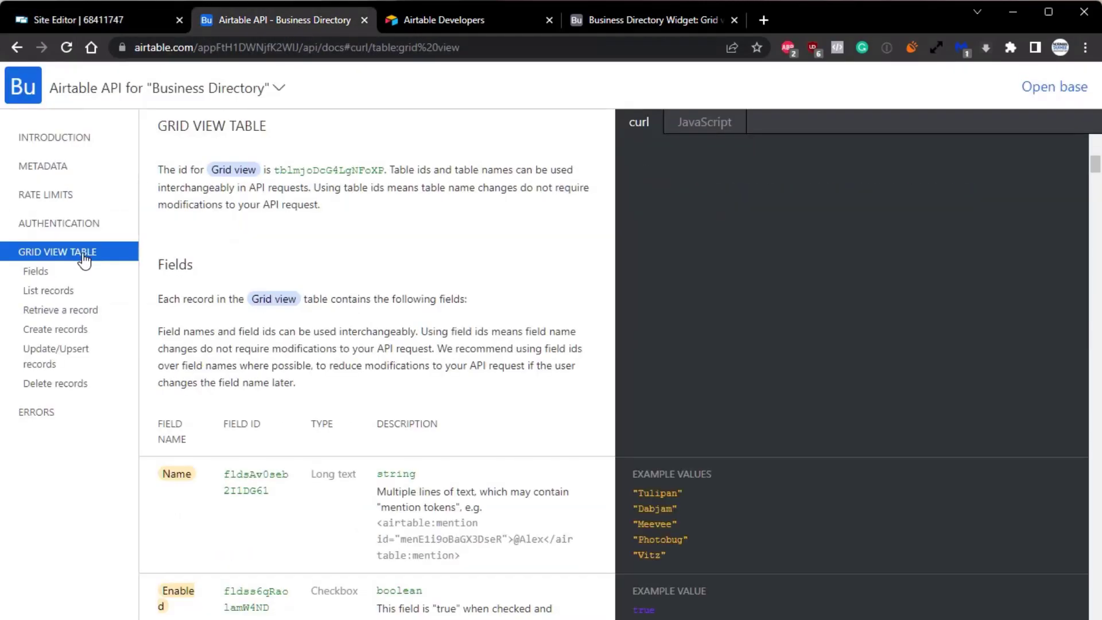
{"action": "left_click", "coordinate": [61, 294]}
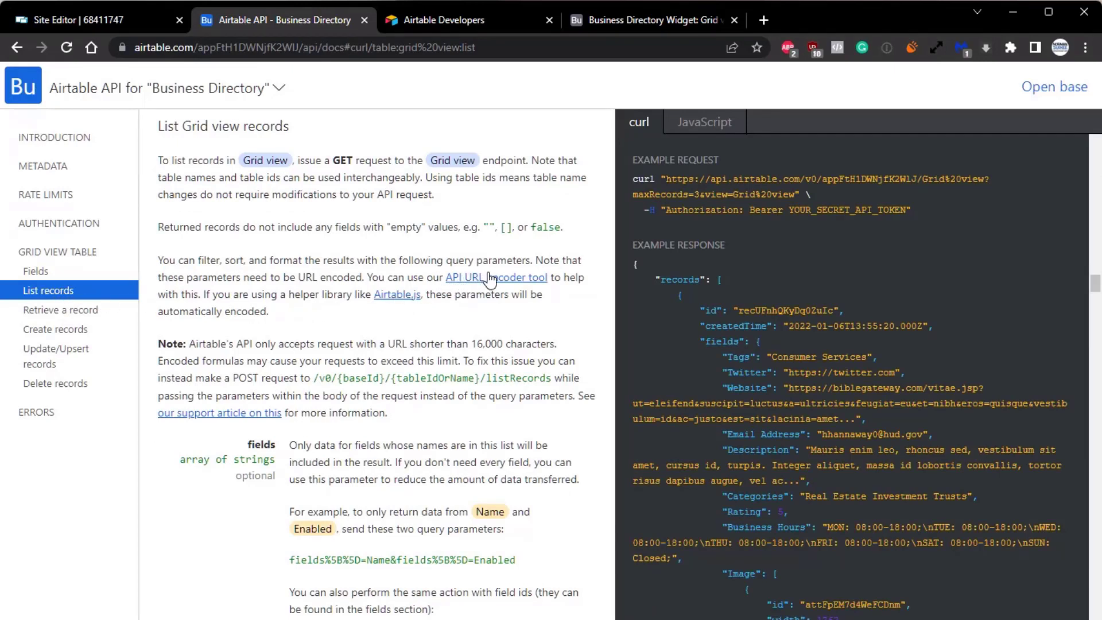
{"action": "left_click", "coordinate": [490, 279]}
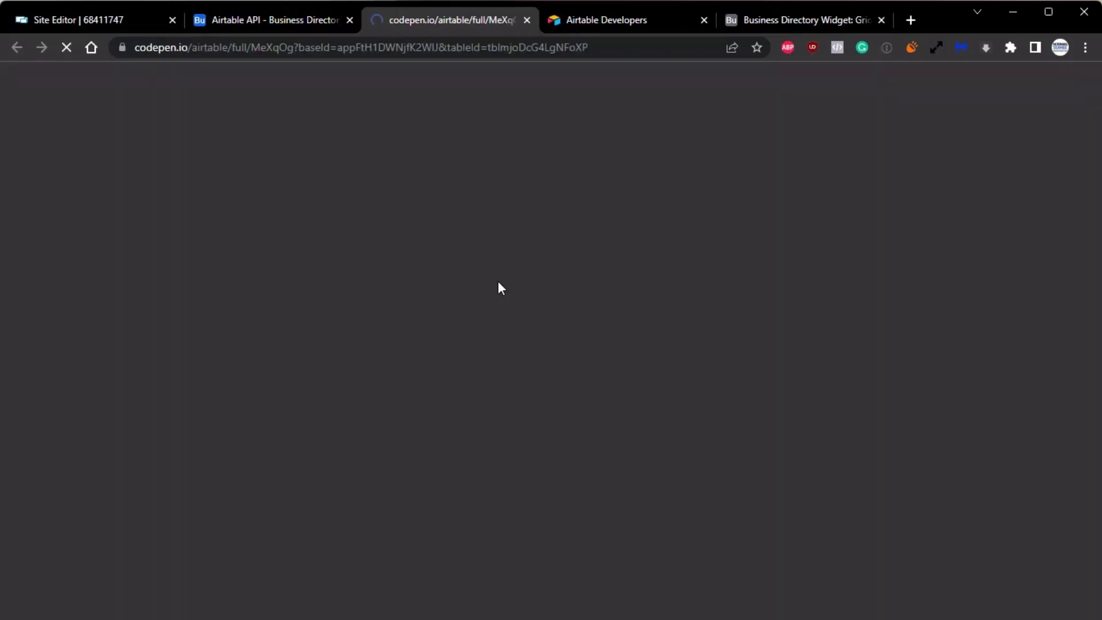
Check the view name in the Business Directory Widget base and set the API encoder's view parameter to "Grid view".
{"action": "scroll", "coordinate": [500, 283], "scroll_direction": "down", "scroll_amount": 7}
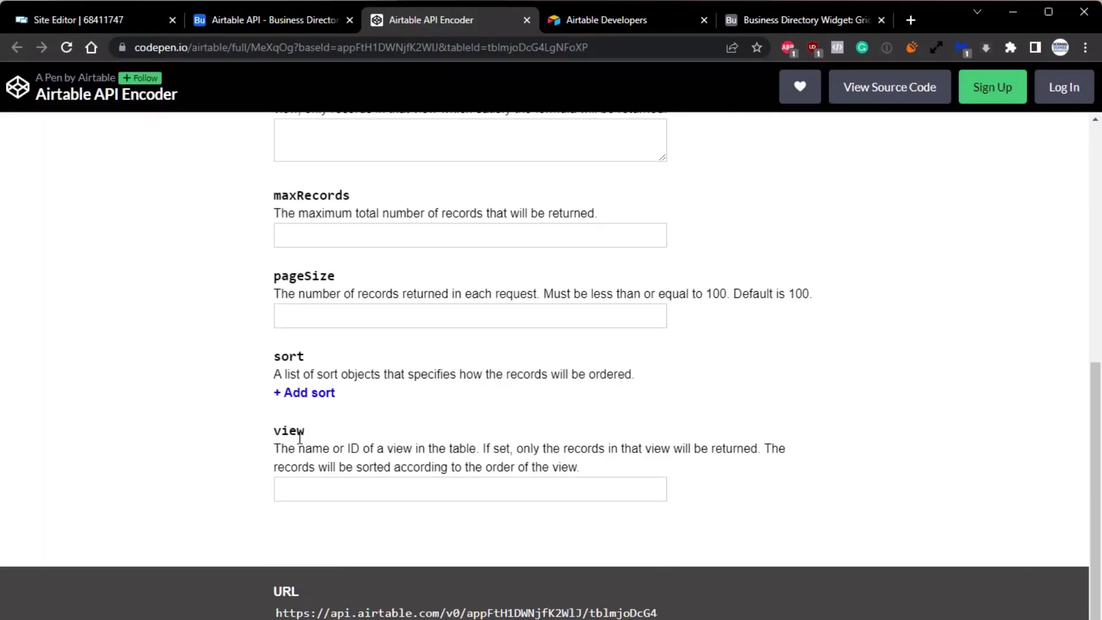
{"action": "left_click", "coordinate": [291, 492]}
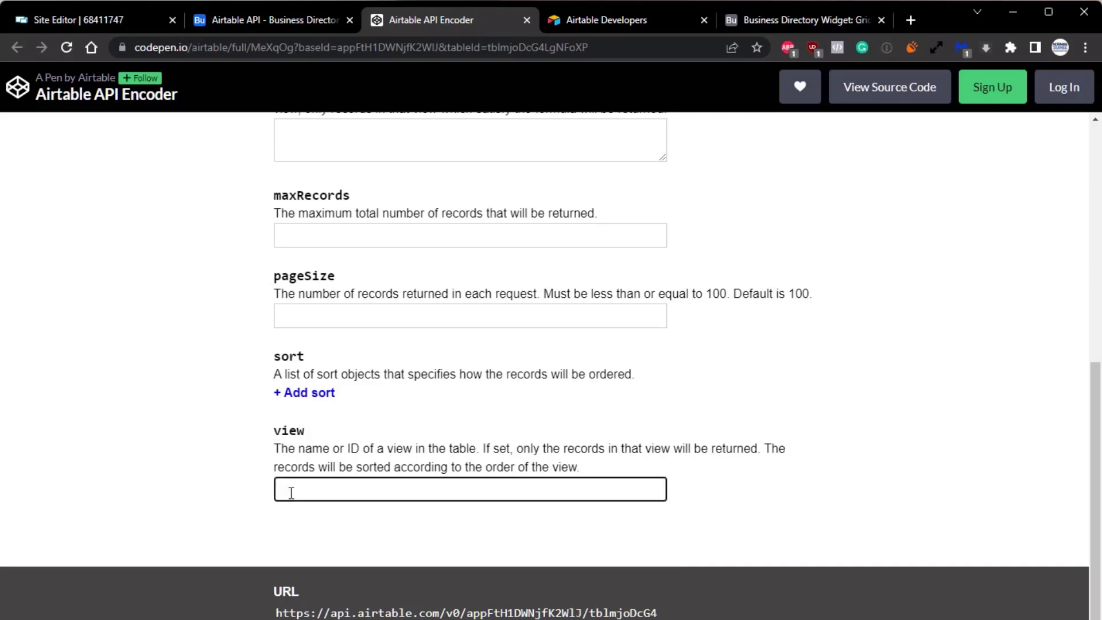
{"action": "left_click", "coordinate": [760, 22]}
{"action": "left_click", "coordinate": [57, 151]}
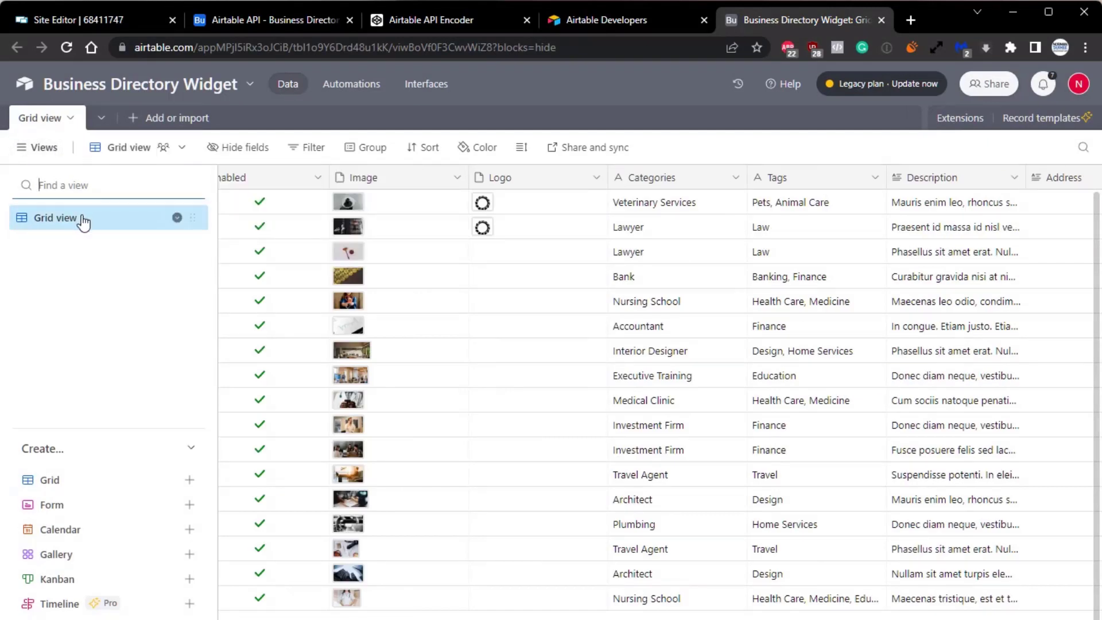
{"action": "mouse_move", "coordinate": [83, 221]}
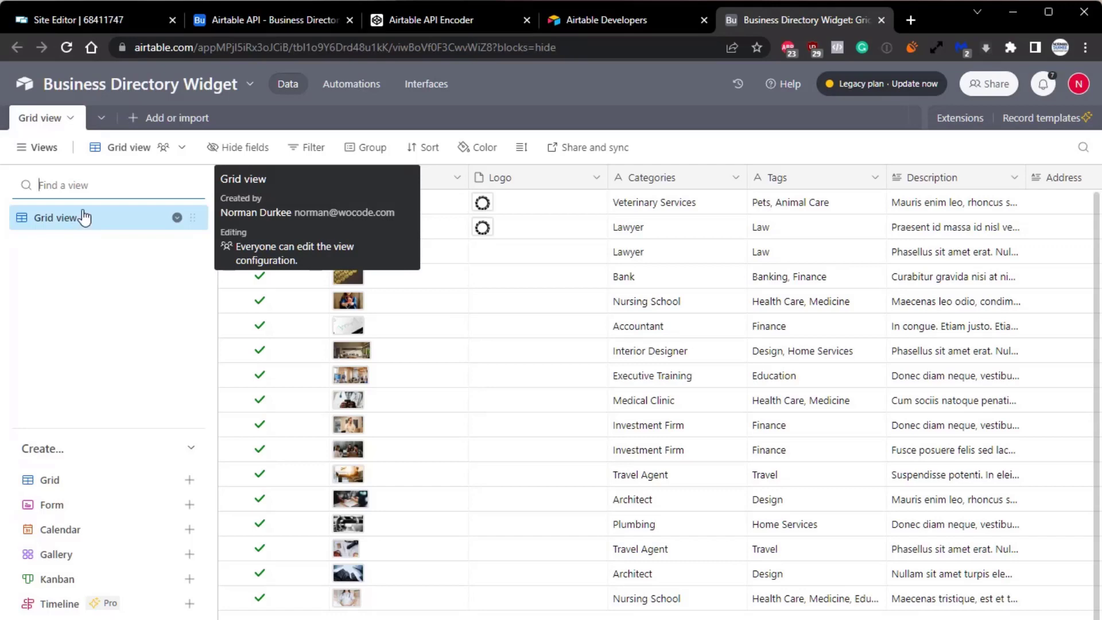
{"action": "left_click", "coordinate": [412, 15]}
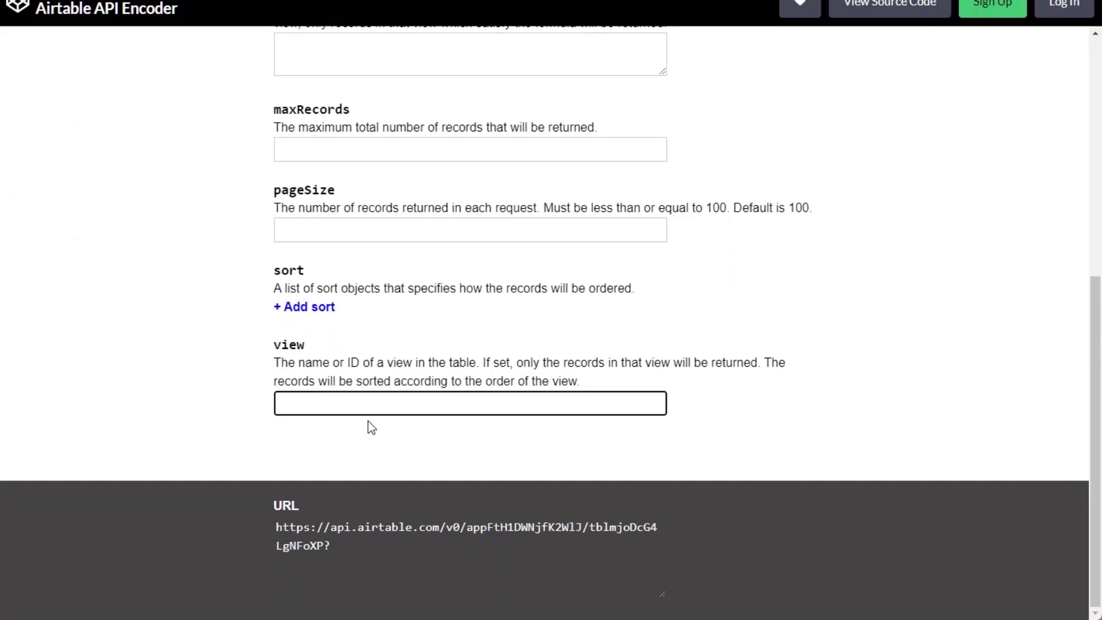
{"action": "type", "text": "Grid view"}
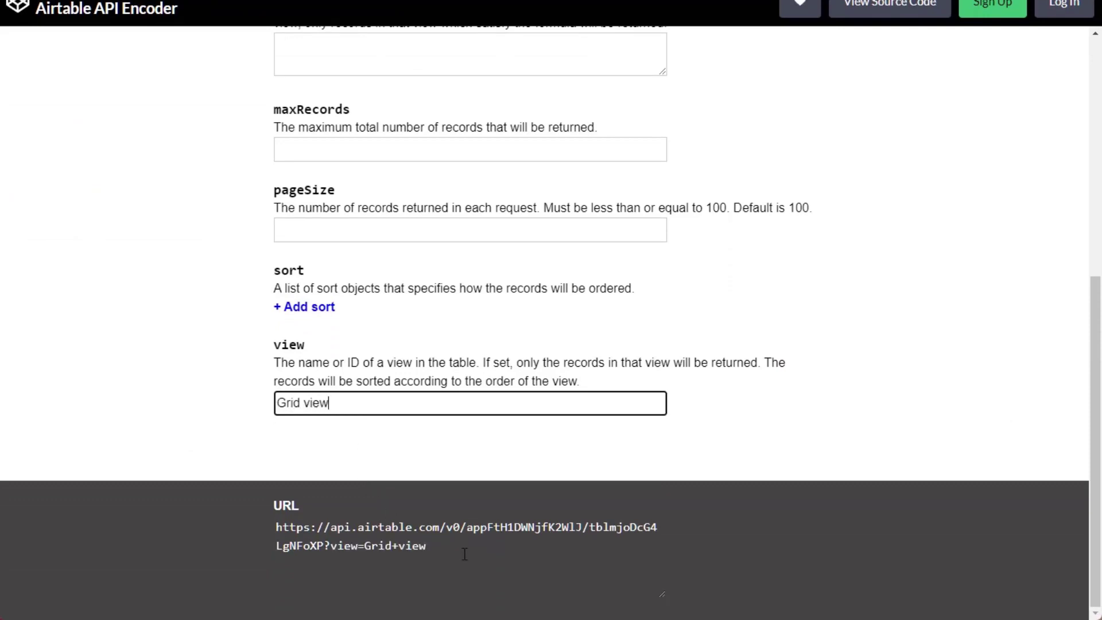
Replace the new Airtable collection's Example URL with the encoded URL ending in ?view=Grid+view and import the fields.
{"action": "left_click_drag", "start_coordinate": [427, 547], "coordinate": [275, 533]}
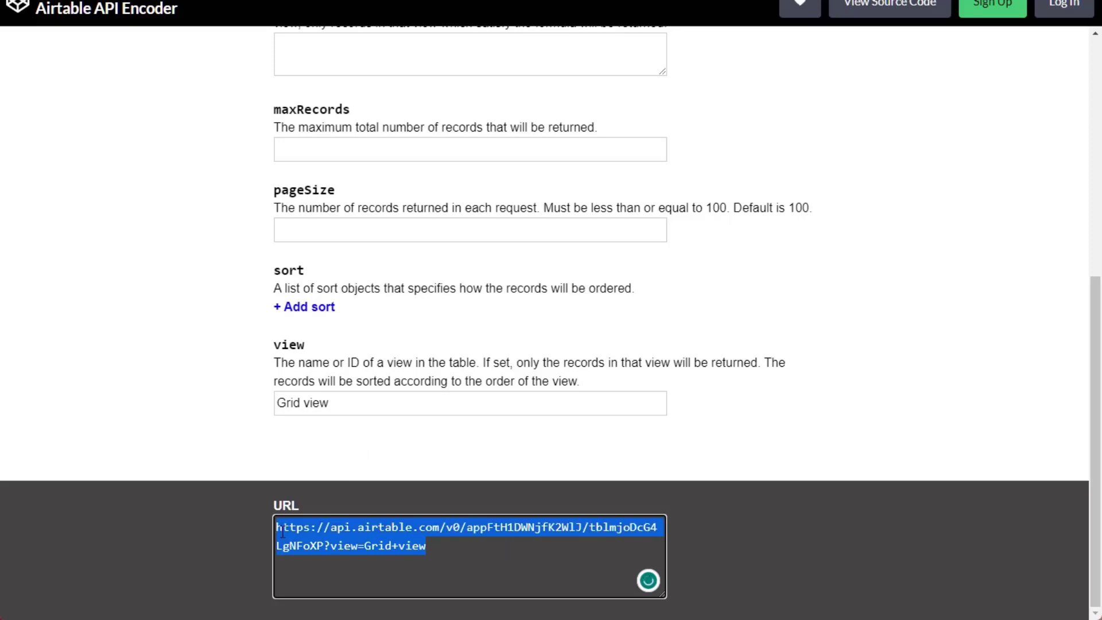
{"action": "right_click", "coordinate": [289, 534]}
{"action": "left_click", "coordinate": [354, 287]}
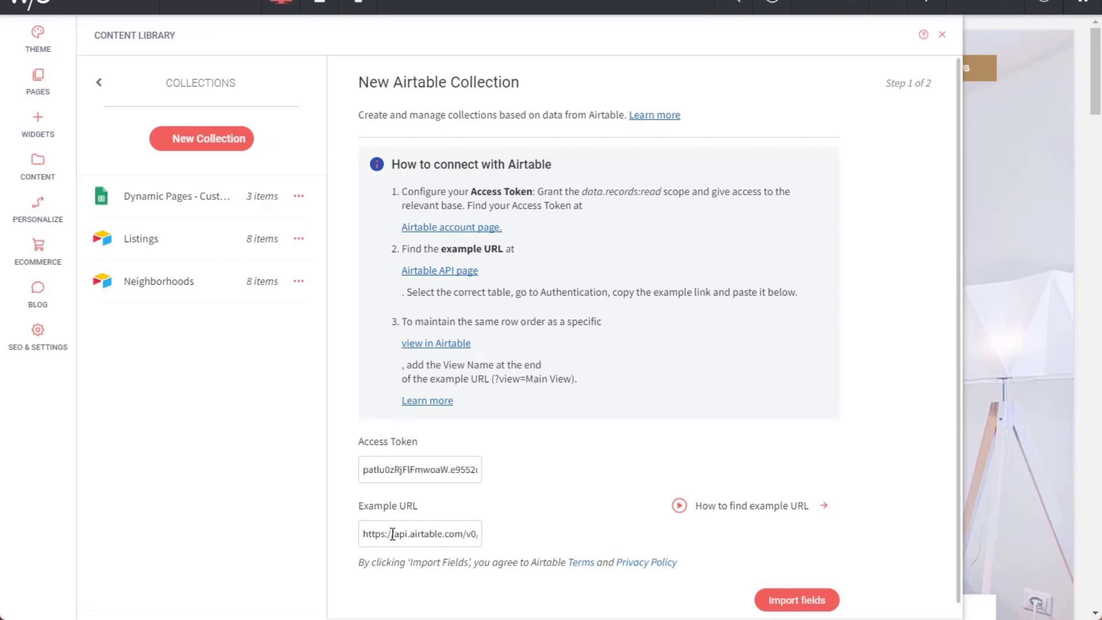
{"action": "triple_click", "coordinate": [392, 534]}
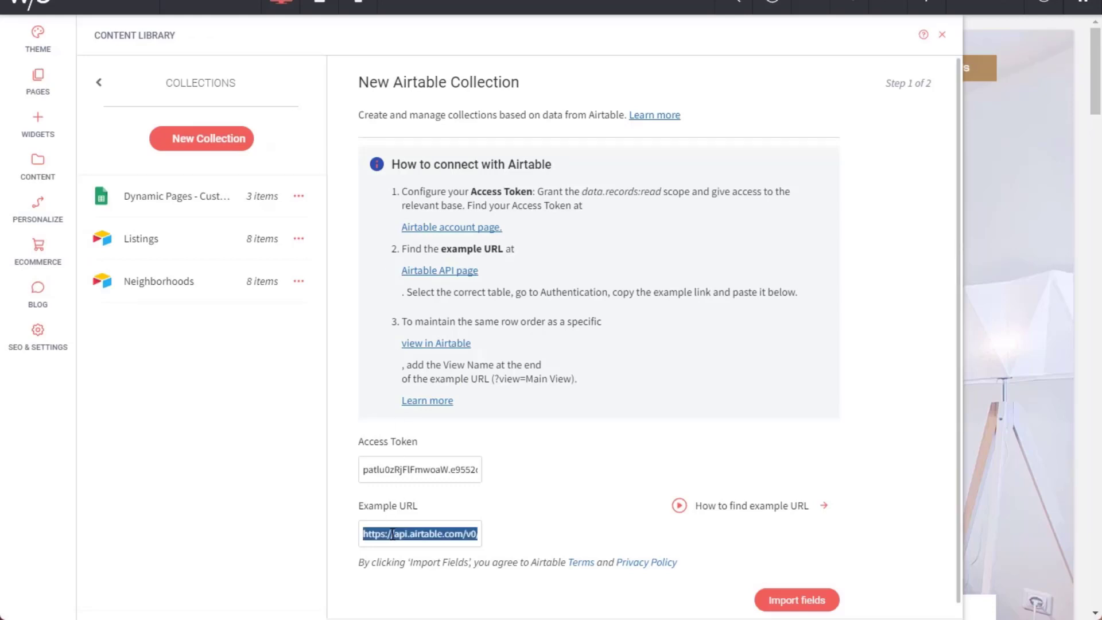
{"action": "key", "text": "ctrl+v"}
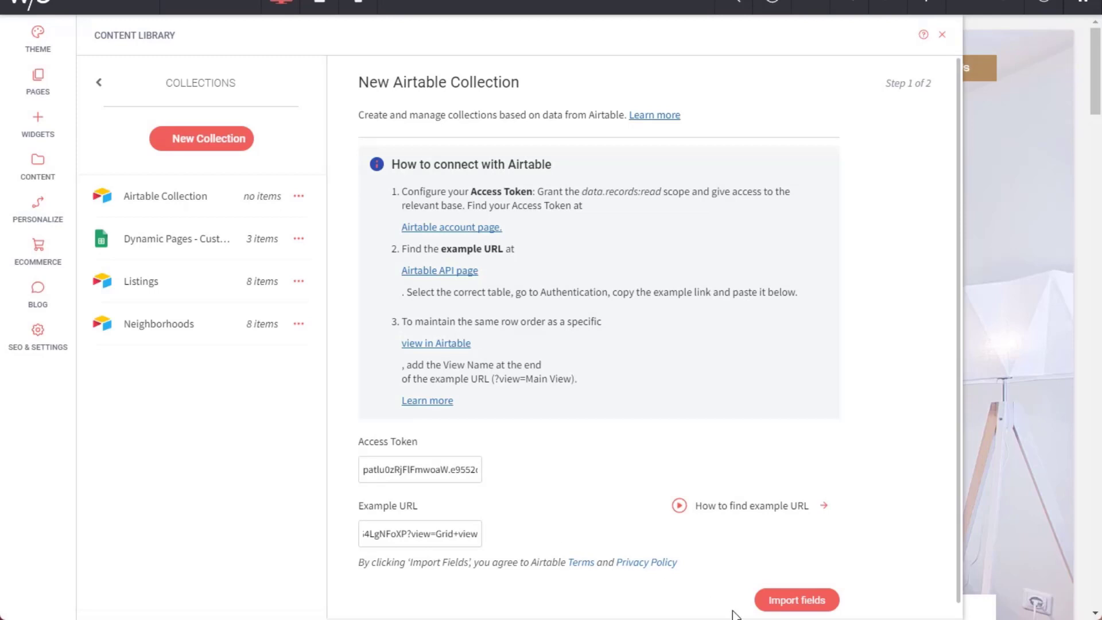
{"action": "left_click", "coordinate": [808, 601]}
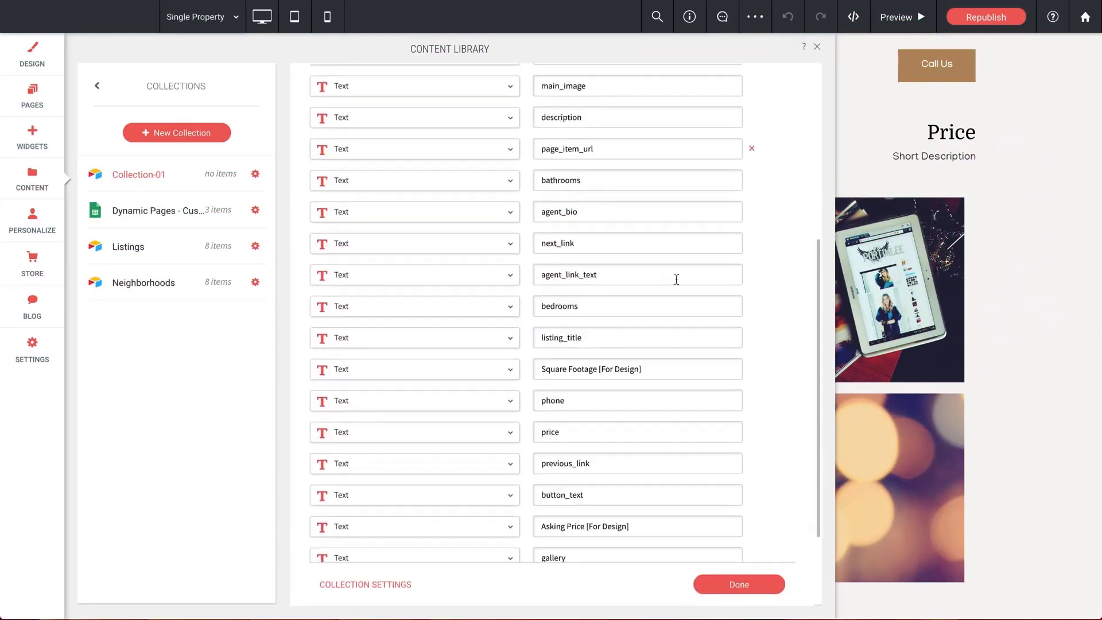
Compare the imported field names of Collection-01 with the columns of the Listings table in Airtable.
{"action": "scroll", "coordinate": [677, 279], "scroll_direction": "up", "scroll_amount": 6}
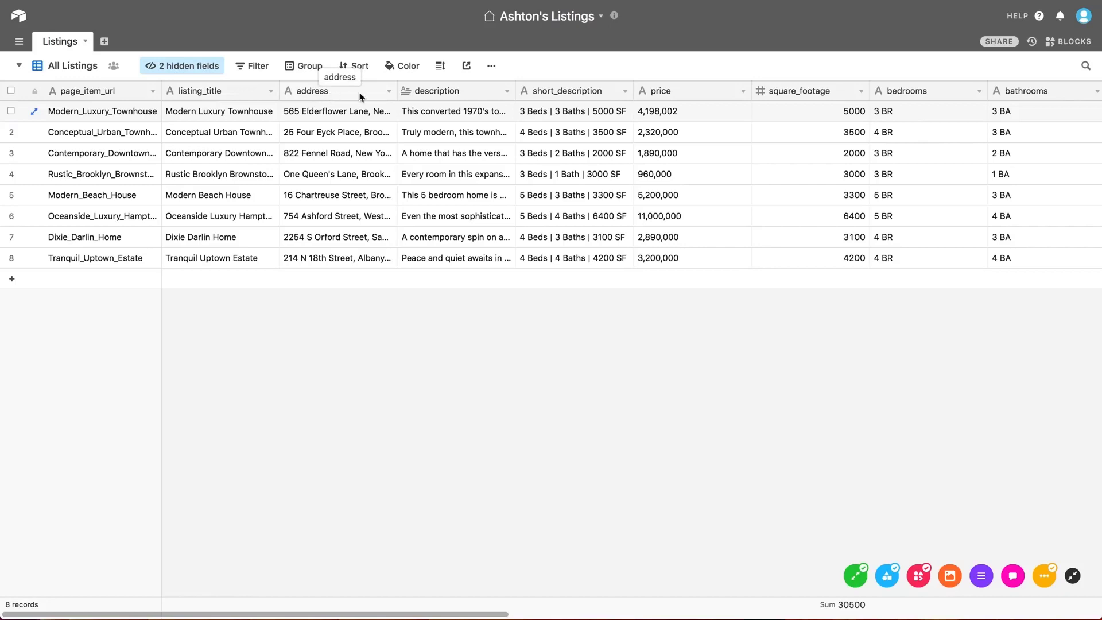
{"action": "scroll", "coordinate": [599, 167], "scroll_direction": "right", "scroll_amount": 5}
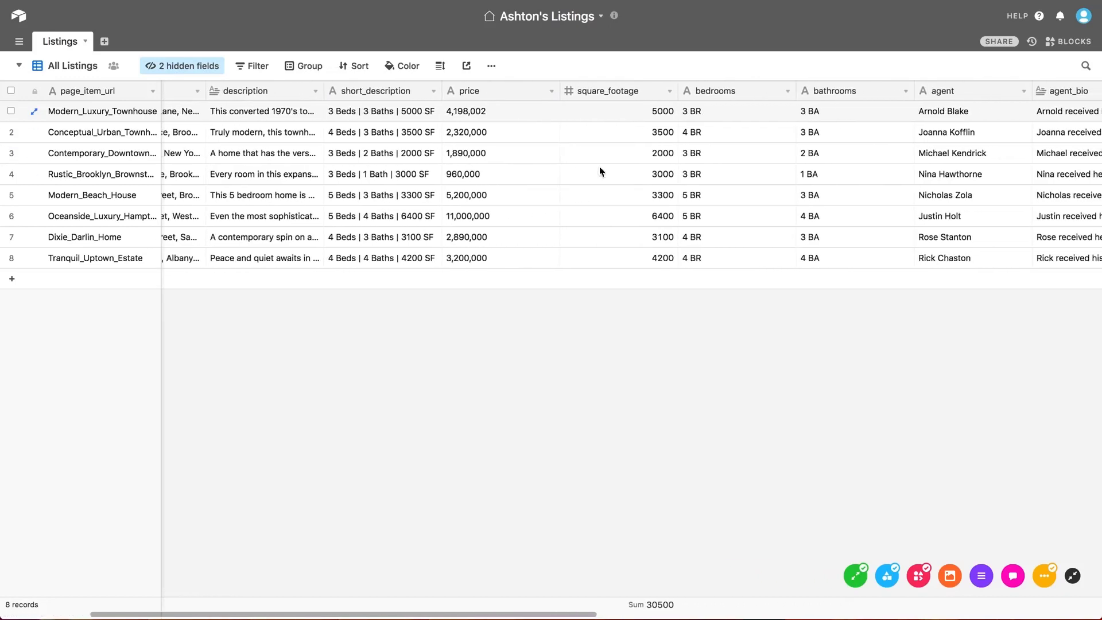
{"action": "scroll", "coordinate": [600, 169], "scroll_direction": "right", "scroll_amount": 9}
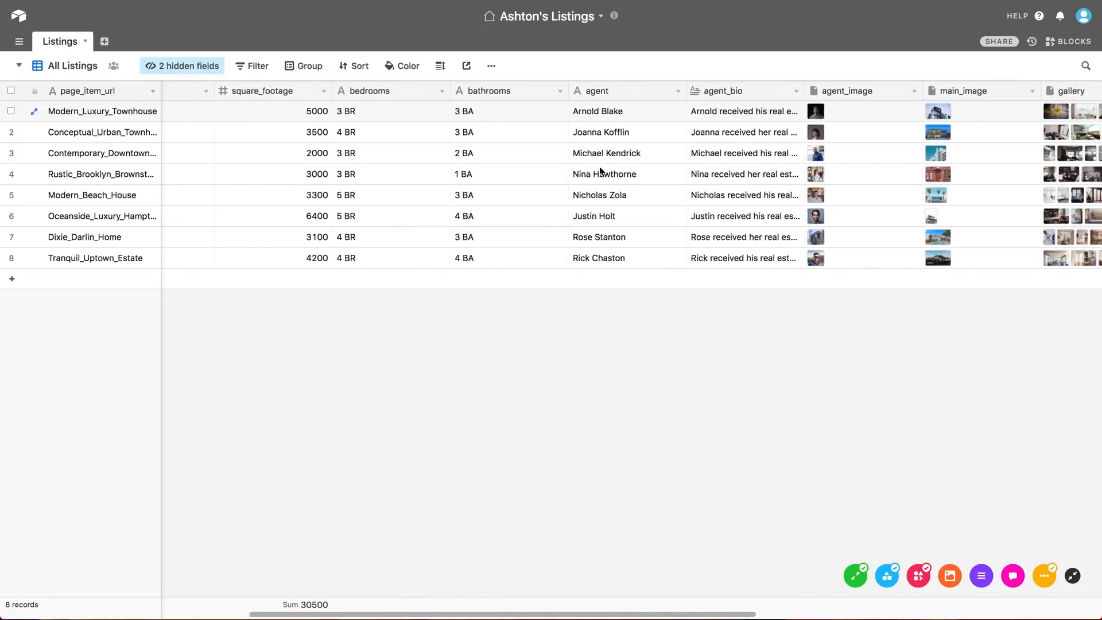
{"action": "scroll", "coordinate": [600, 168], "scroll_direction": "right", "scroll_amount": 6}
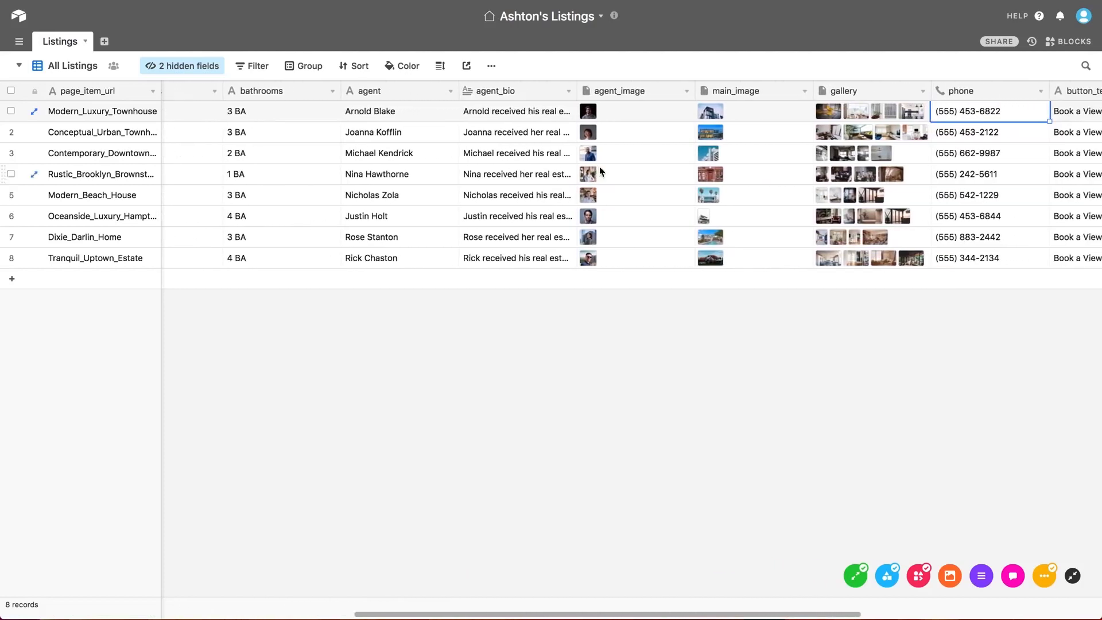
{"action": "scroll", "coordinate": [600, 171], "scroll_direction": "right", "scroll_amount": 7}
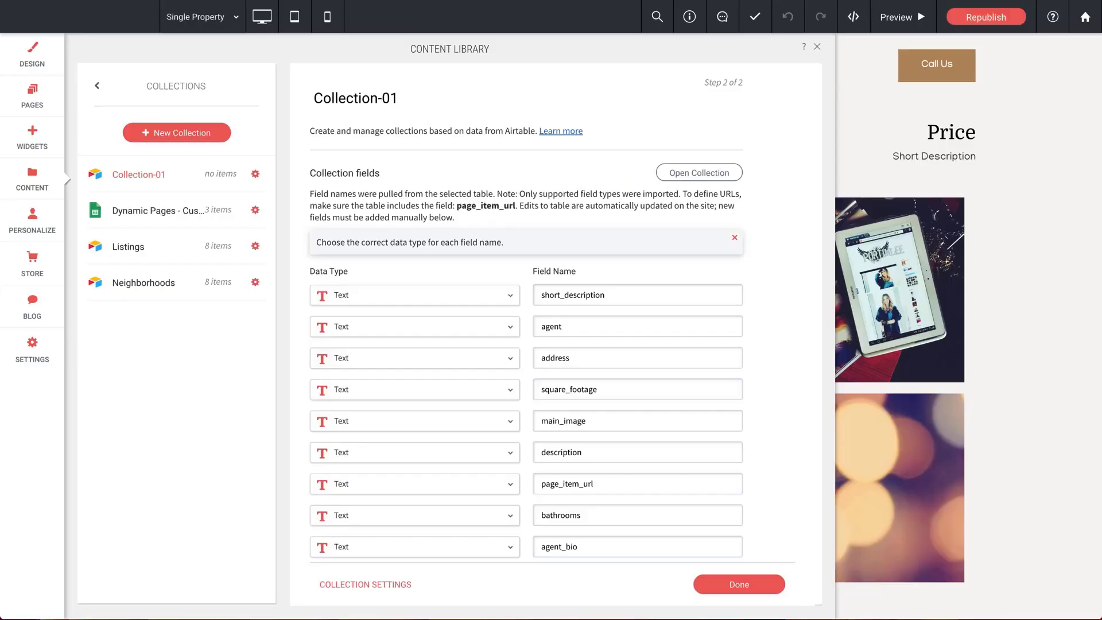
{"action": "scroll", "coordinate": [533, 359], "scroll_direction": "down", "scroll_amount": 3}
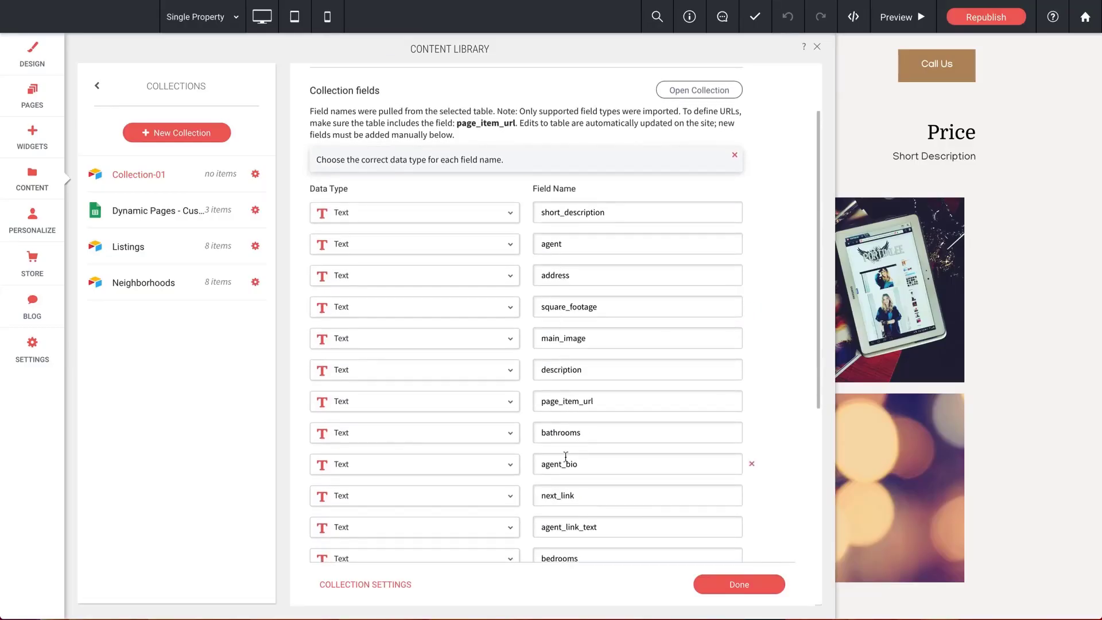
{"action": "scroll", "coordinate": [563, 533], "scroll_direction": "down", "scroll_amount": 9}
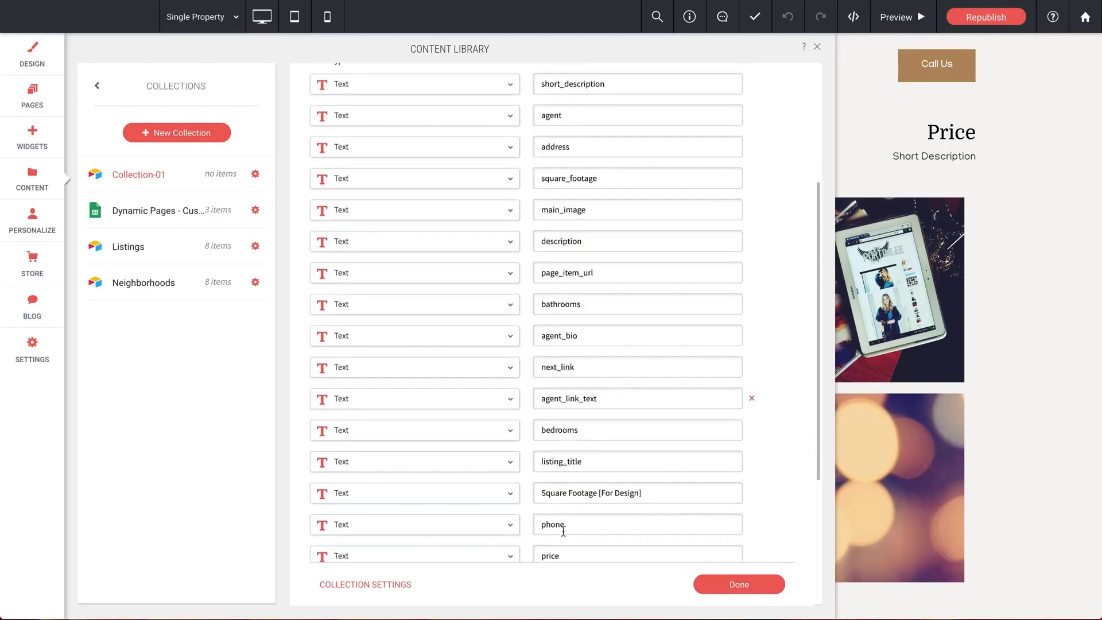
{"action": "scroll", "coordinate": [563, 532], "scroll_direction": "down", "scroll_amount": 4}
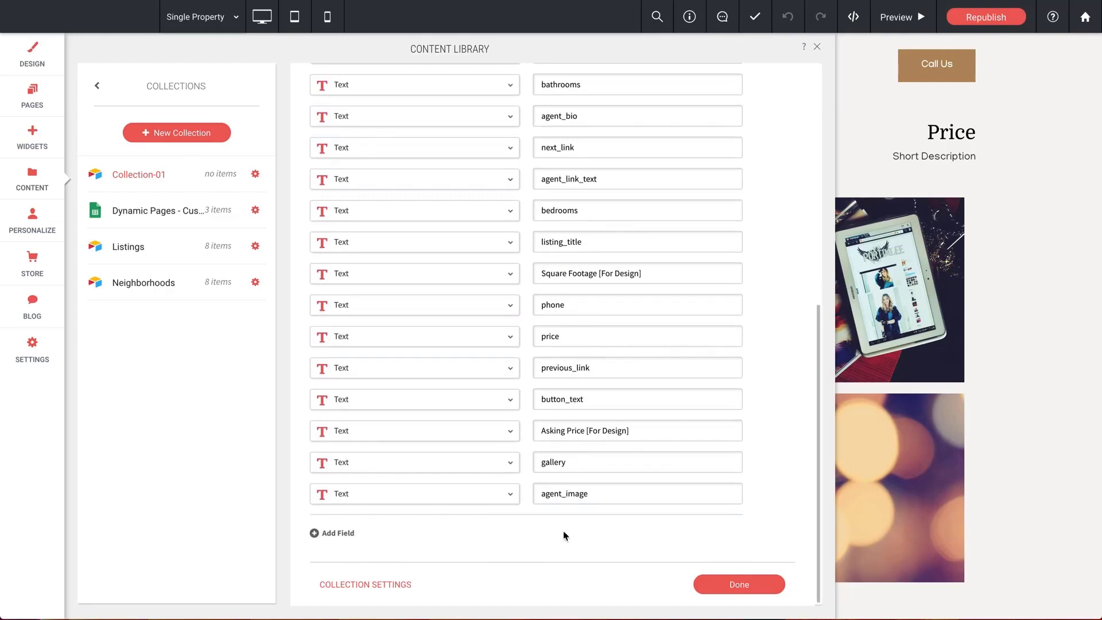
{"action": "scroll", "coordinate": [554, 503], "scroll_direction": "up", "scroll_amount": 15}
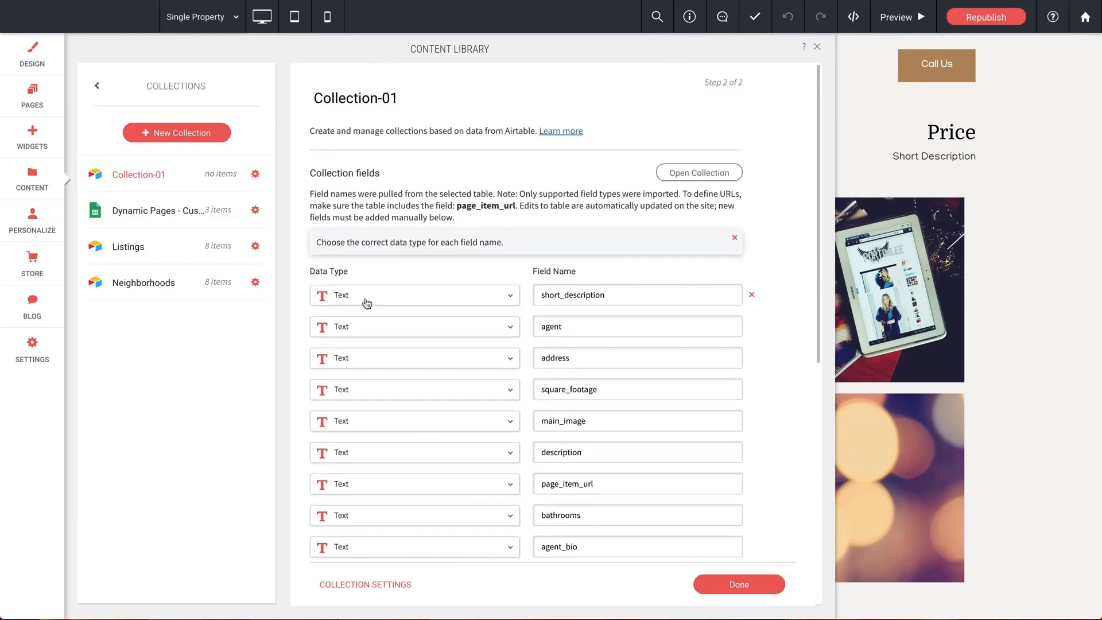
Review the data types available for the short_description field and choose Text.
{"action": "left_click", "coordinate": [421, 301]}
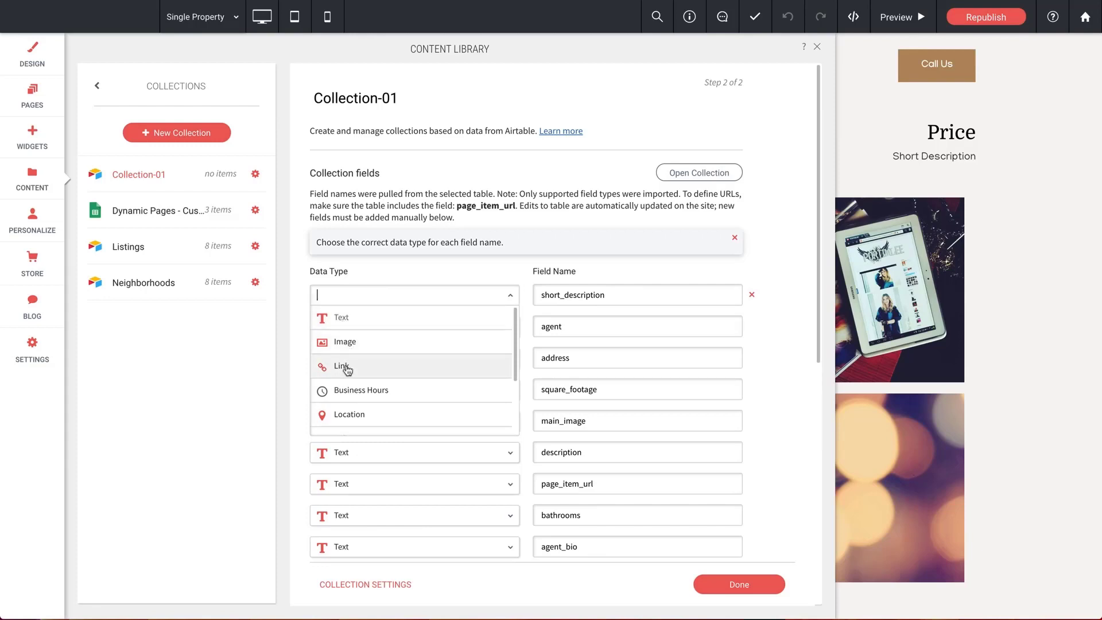
{"action": "scroll", "coordinate": [371, 396], "scroll_direction": "down", "scroll_amount": 3}
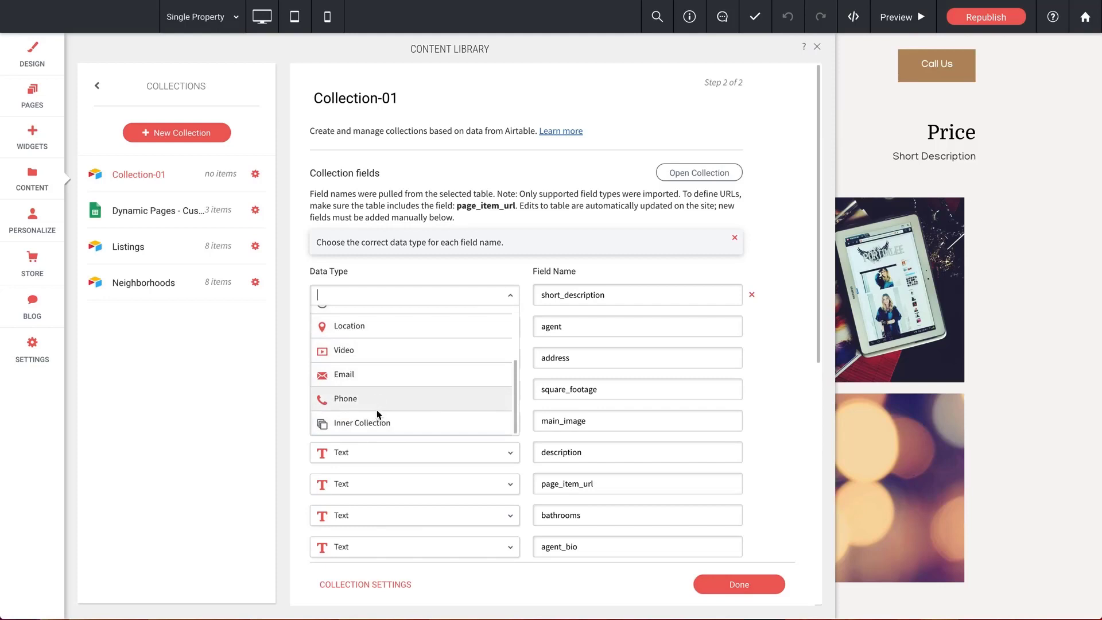
{"action": "scroll", "coordinate": [376, 410], "scroll_direction": "up", "scroll_amount": 3}
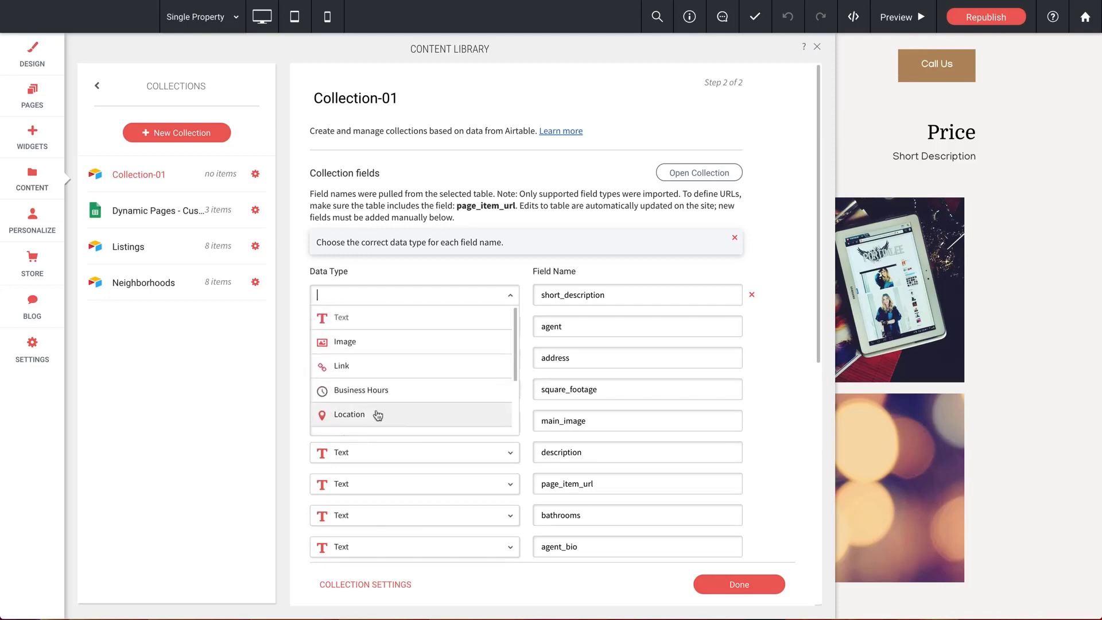
{"action": "left_click", "coordinate": [345, 323]}
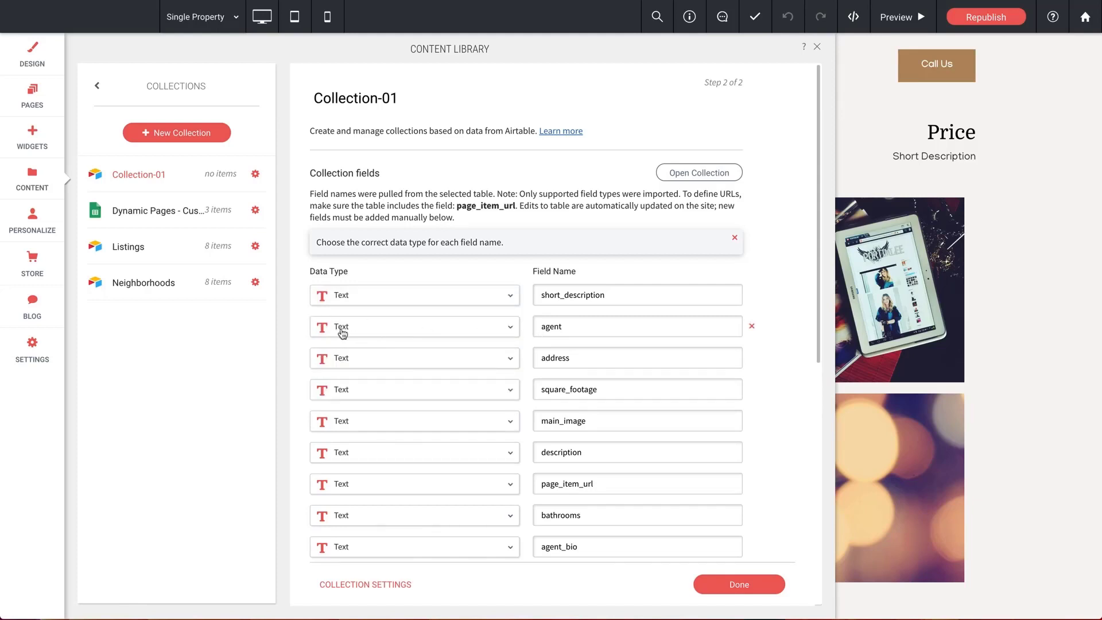
Set the data type of the address field to Location.
{"action": "scroll", "coordinate": [377, 327], "scroll_direction": "down", "scroll_amount": 2}
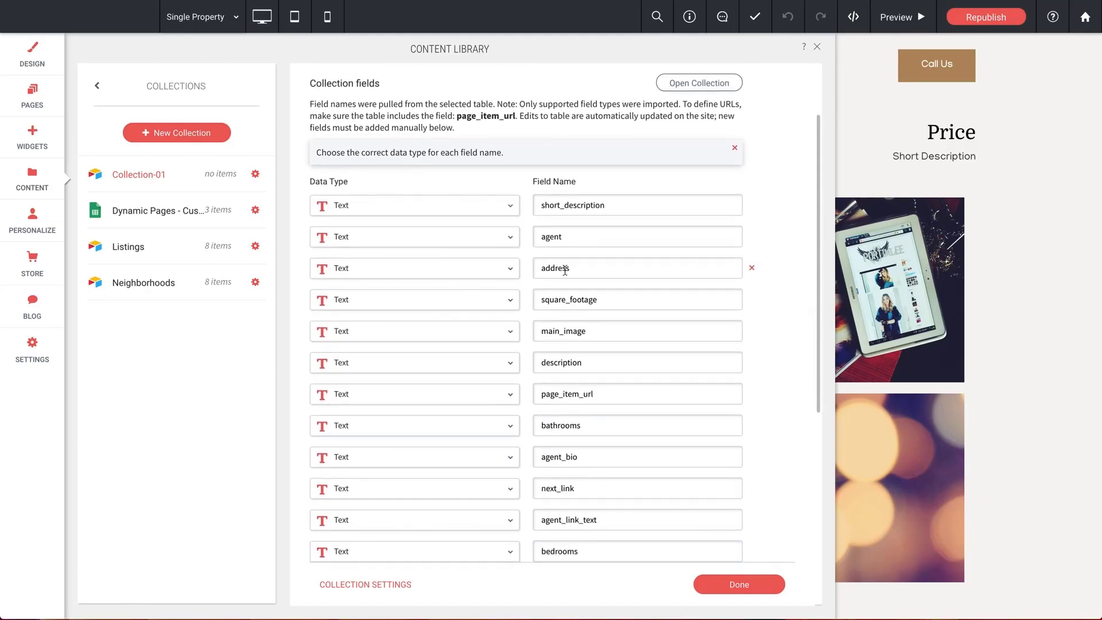
{"action": "left_click", "coordinate": [377, 272]}
{"action": "scroll", "coordinate": [377, 324], "scroll_direction": "down", "scroll_amount": 1}
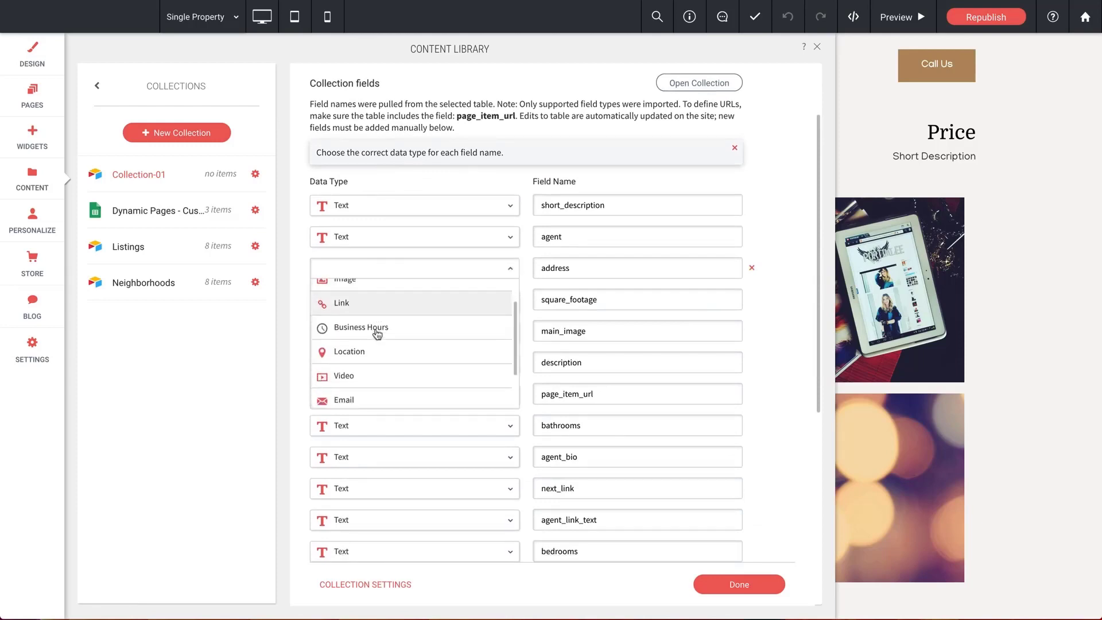
{"action": "left_click", "coordinate": [353, 357]}
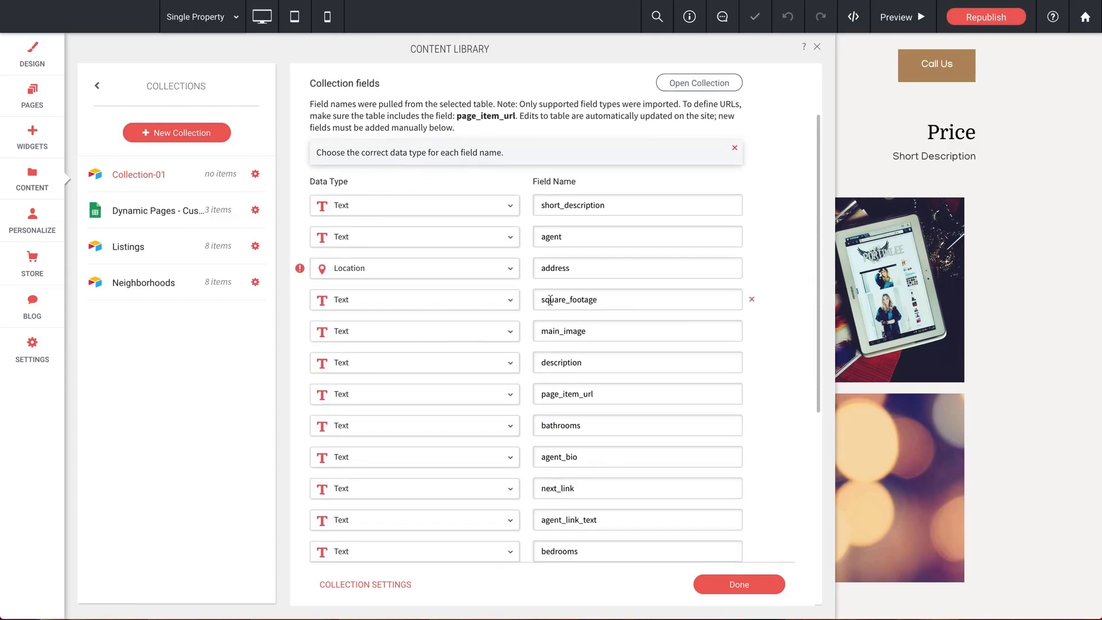
Set the data type of the main_image field to Image.
{"action": "scroll", "coordinate": [393, 305], "scroll_direction": "down", "scroll_amount": 1}
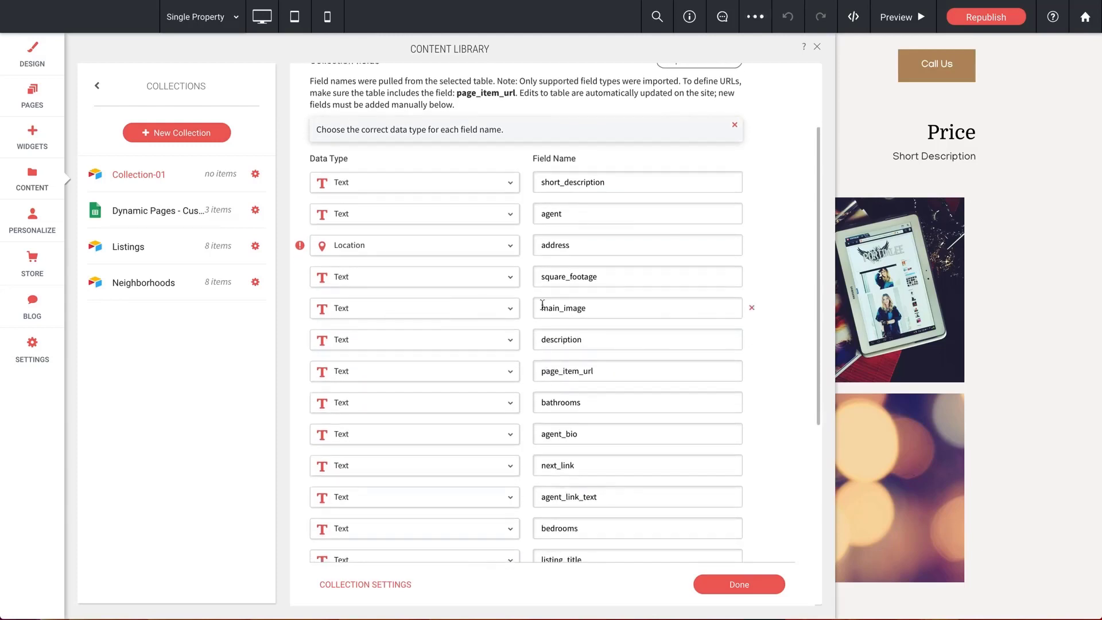
{"action": "left_click", "coordinate": [375, 313]}
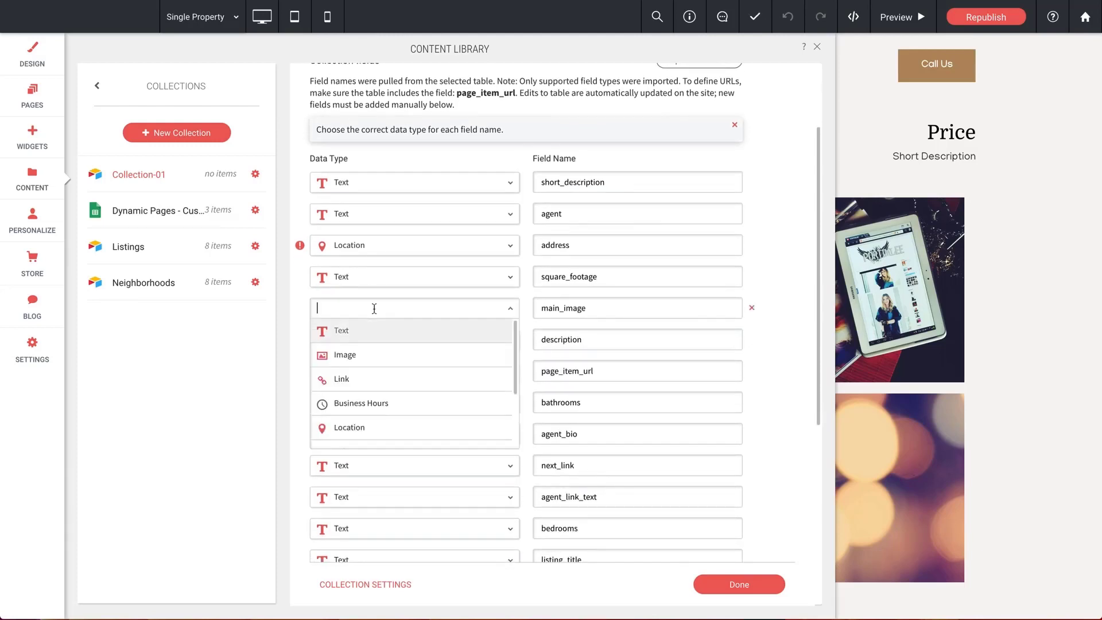
{"action": "left_click", "coordinate": [347, 361]}
Set the data type of the next_link field to Link.
{"action": "scroll", "coordinate": [497, 385], "scroll_direction": "down", "scroll_amount": 2}
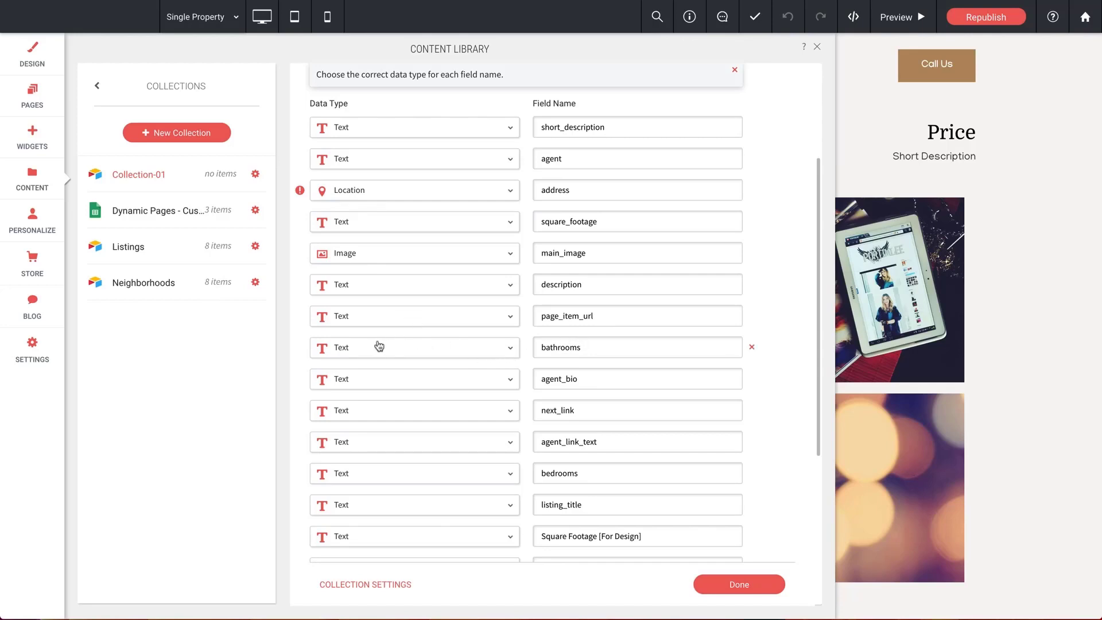
{"action": "scroll", "coordinate": [376, 346], "scroll_direction": "down", "scroll_amount": 1}
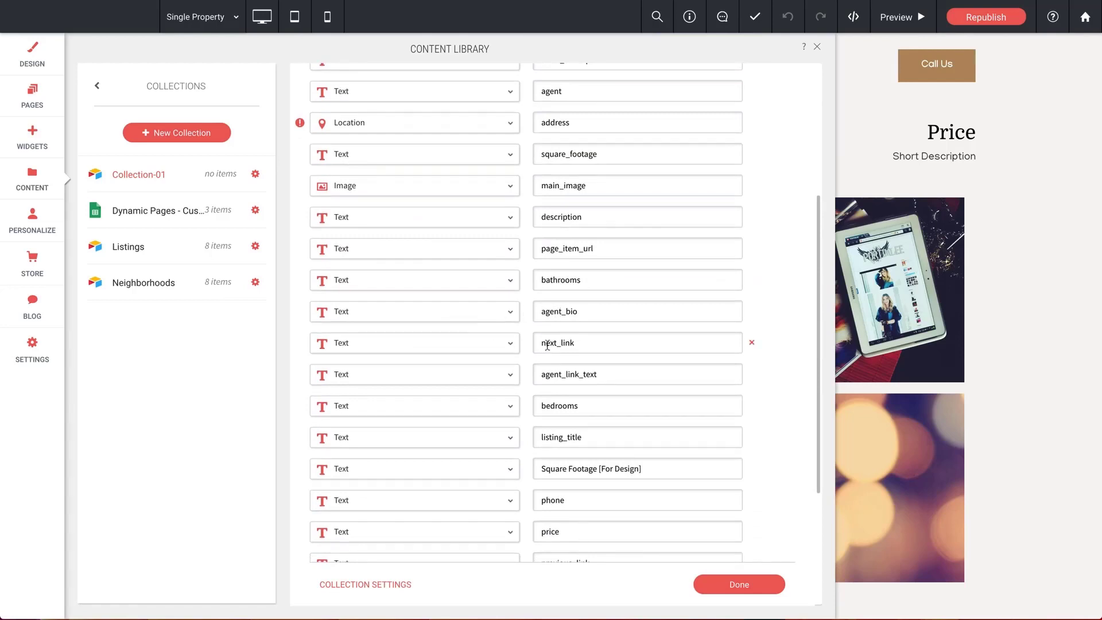
{"action": "left_click", "coordinate": [431, 348]}
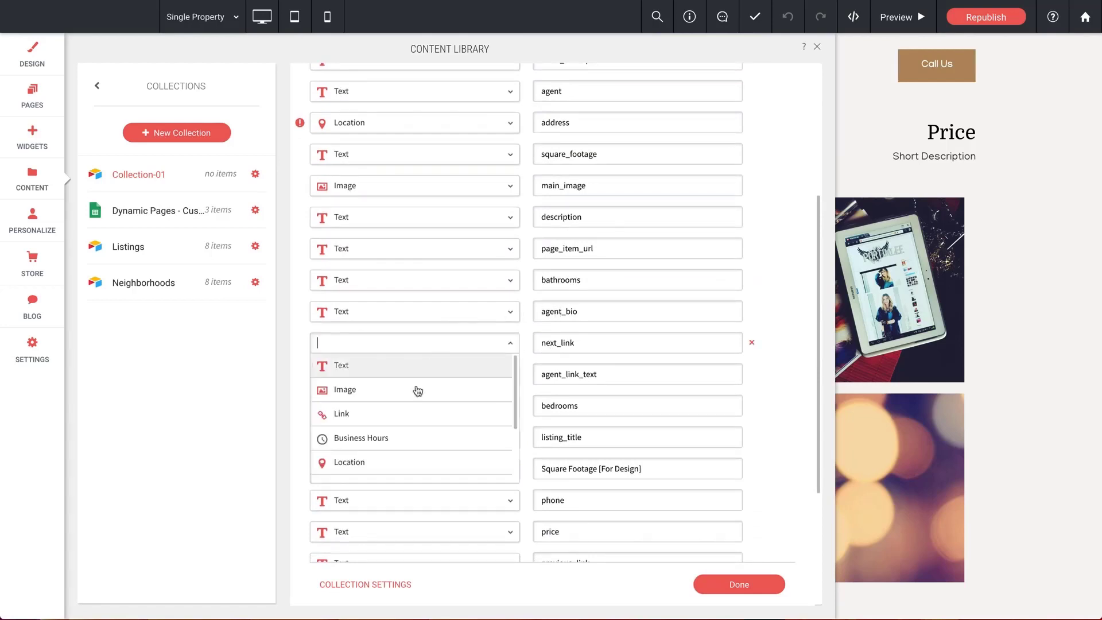
{"action": "left_click", "coordinate": [348, 417]}
Set the data type of the phone field to Phone and of the previous_link field to Link.
{"action": "scroll", "coordinate": [453, 412], "scroll_direction": "down", "scroll_amount": 2}
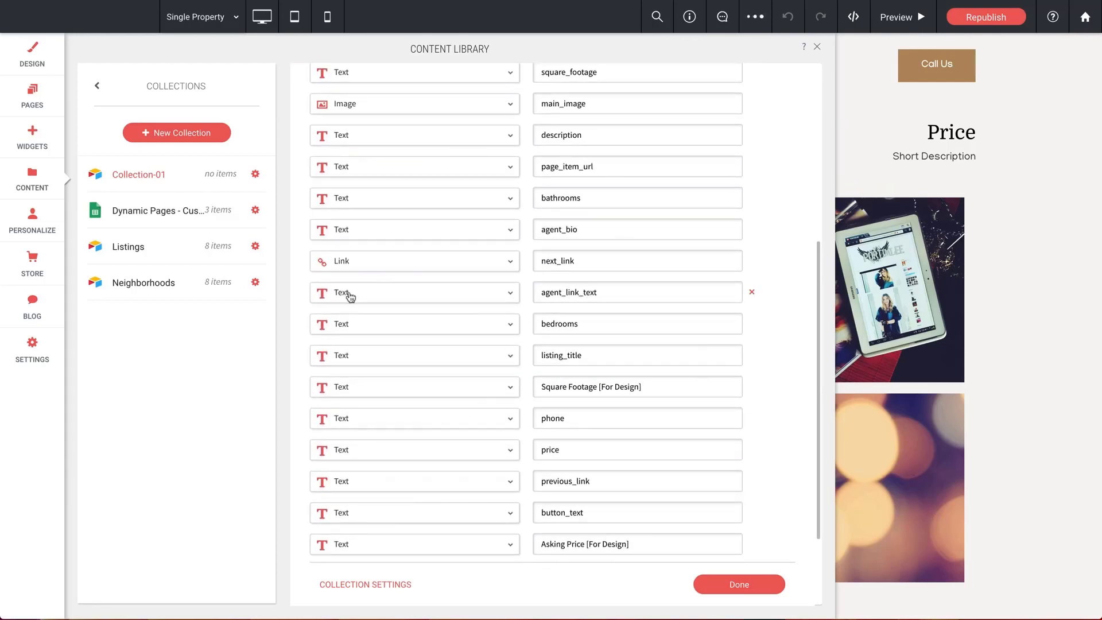
{"action": "scroll", "coordinate": [440, 303], "scroll_direction": "down", "scroll_amount": 3}
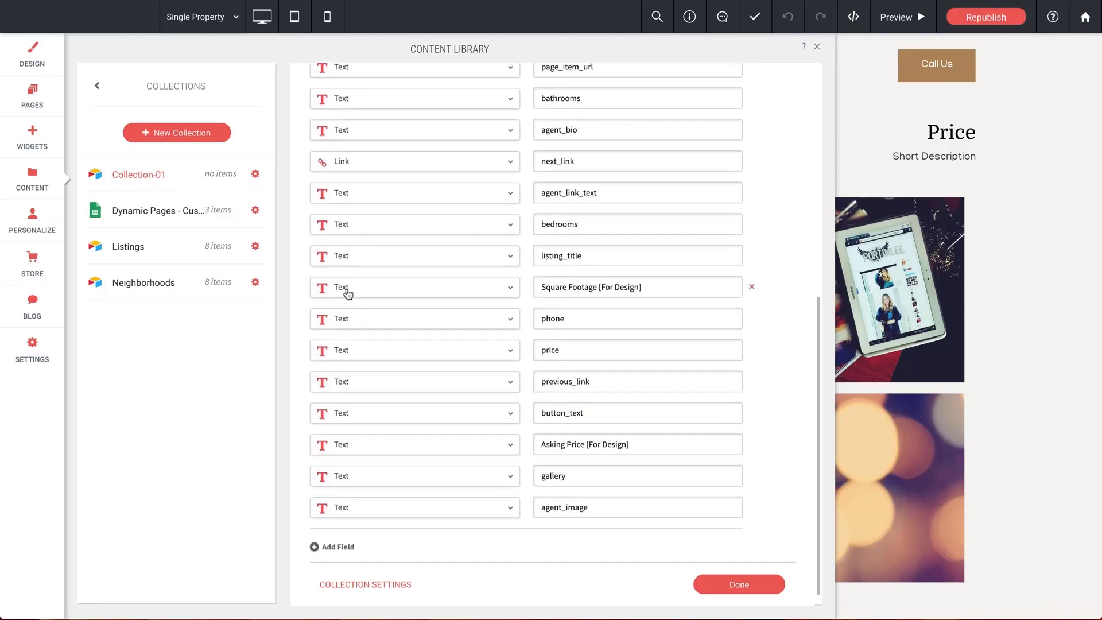
{"action": "left_click", "coordinate": [404, 321]}
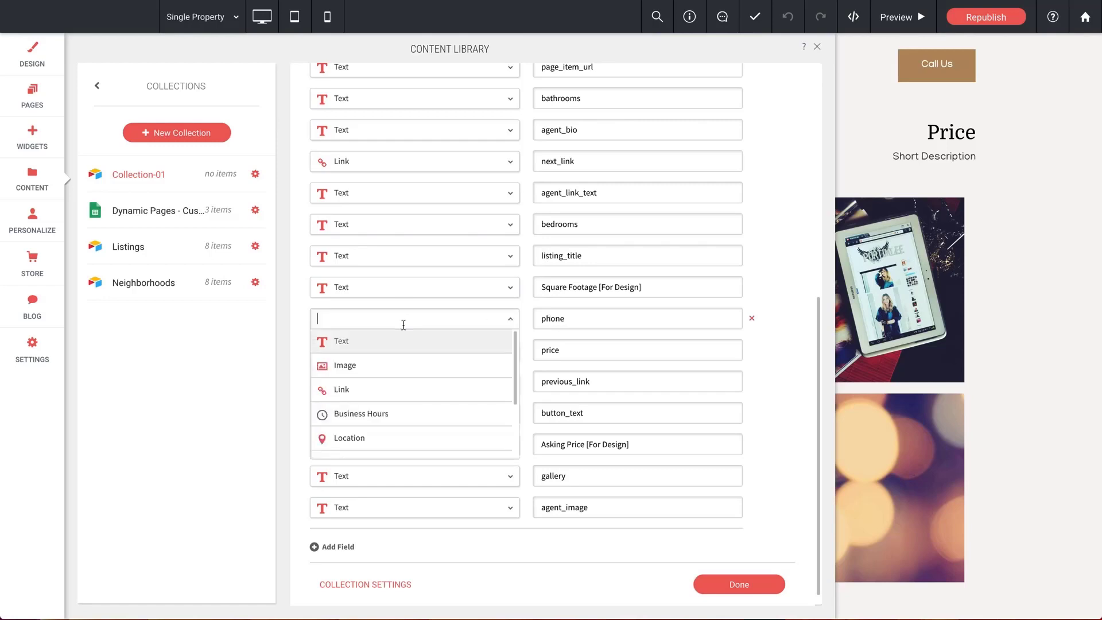
{"action": "scroll", "coordinate": [381, 408], "scroll_direction": "down", "scroll_amount": 3}
{"action": "left_click", "coordinate": [350, 424]}
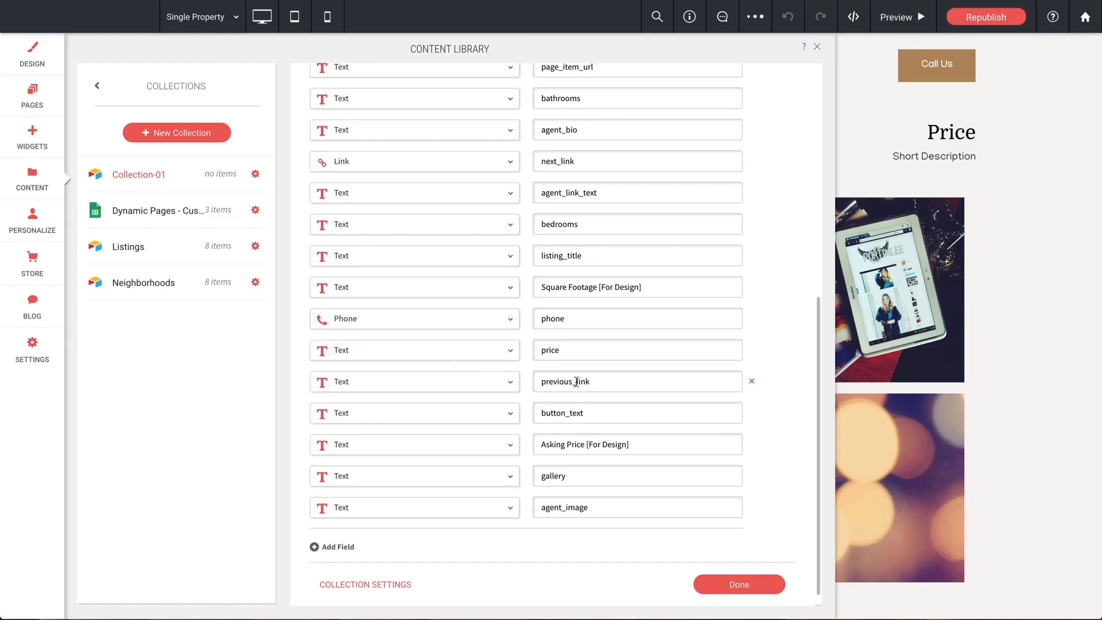
{"action": "left_click", "coordinate": [430, 385]}
{"action": "left_click", "coordinate": [347, 453]}
Set the data type of the gallery field to Inner Collection.
{"action": "scroll", "coordinate": [449, 428], "scroll_direction": "down", "scroll_amount": 1}
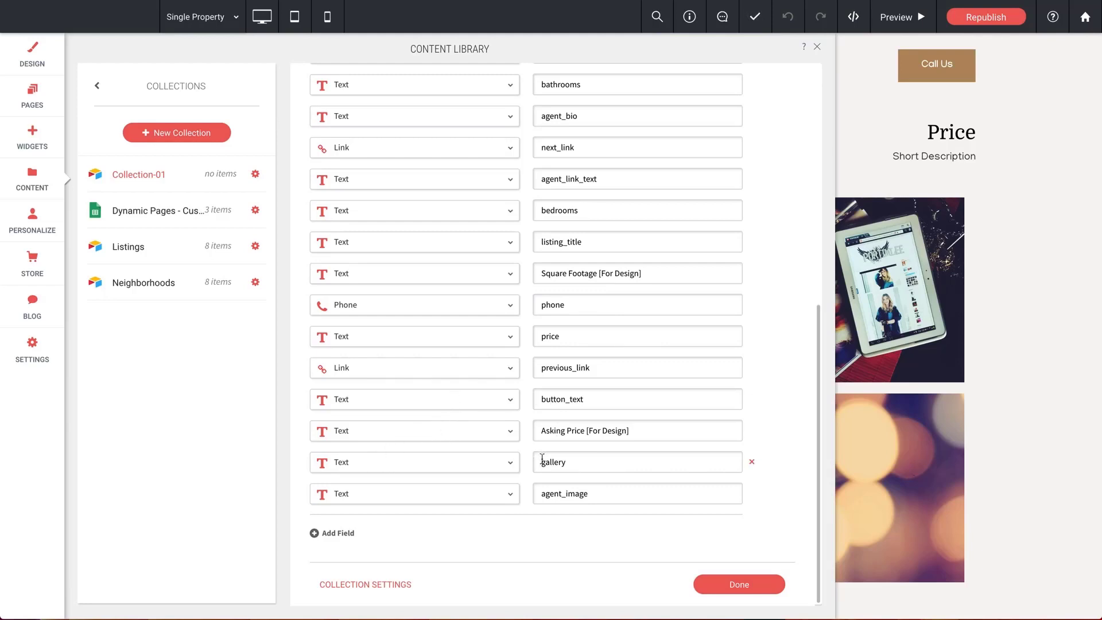
{"action": "left_click", "coordinate": [420, 462]}
{"action": "scroll", "coordinate": [394, 515], "scroll_direction": "down", "scroll_amount": 3}
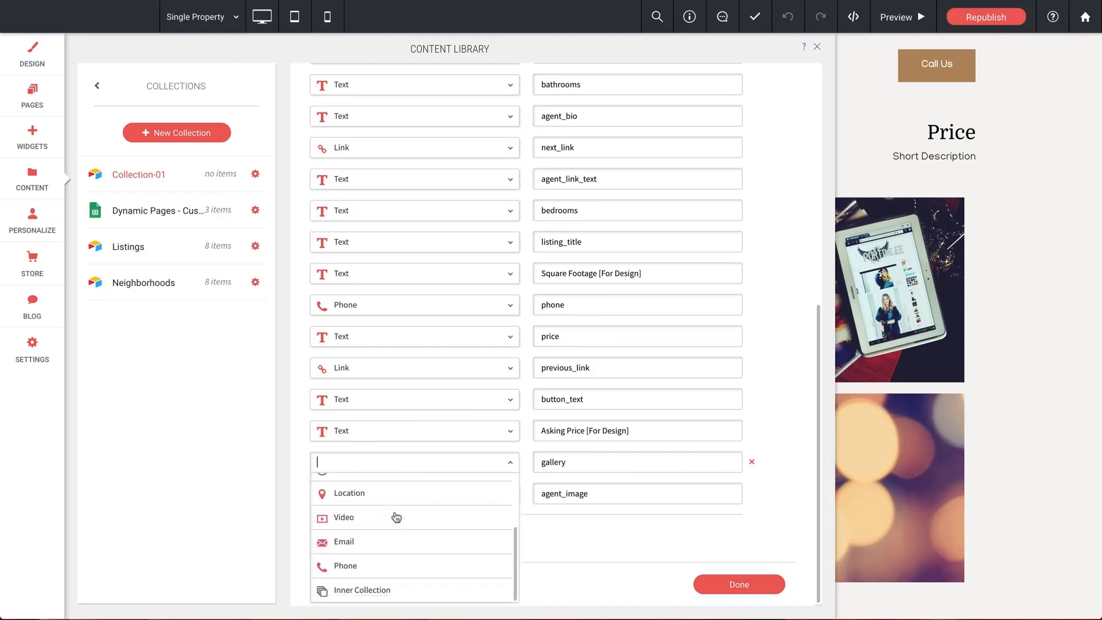
{"action": "left_click", "coordinate": [369, 592]}
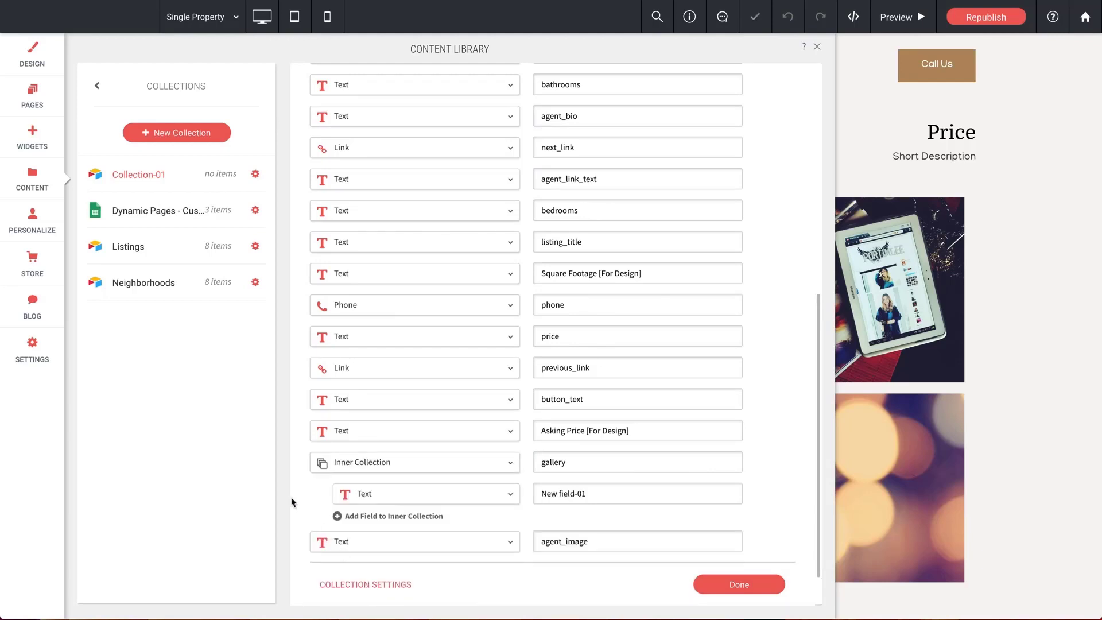
Set the data types of the gallery's inner field New field-01 and the agent_image field to Image.
{"action": "scroll", "coordinate": [292, 499], "scroll_direction": "down", "scroll_amount": 1}
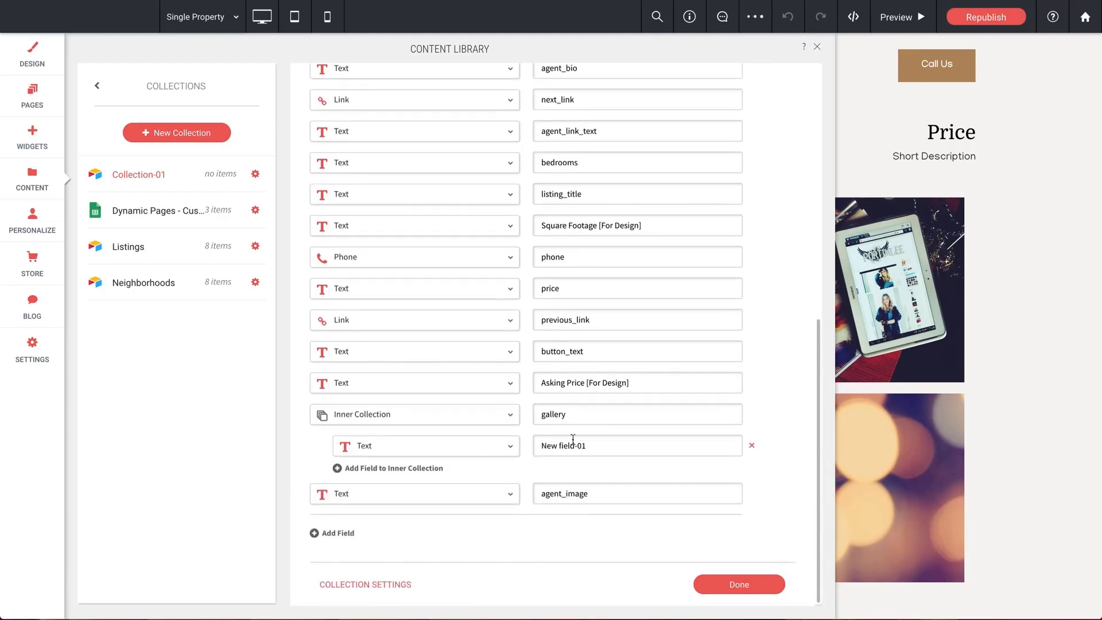
{"action": "left_click", "coordinate": [395, 446]}
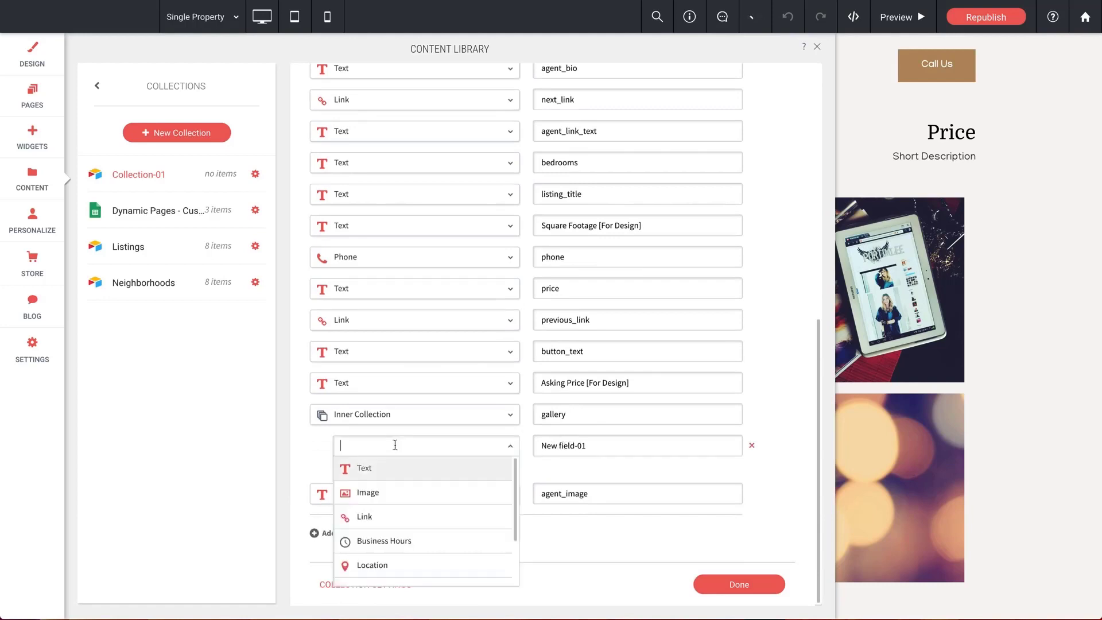
{"action": "left_click", "coordinate": [375, 493]}
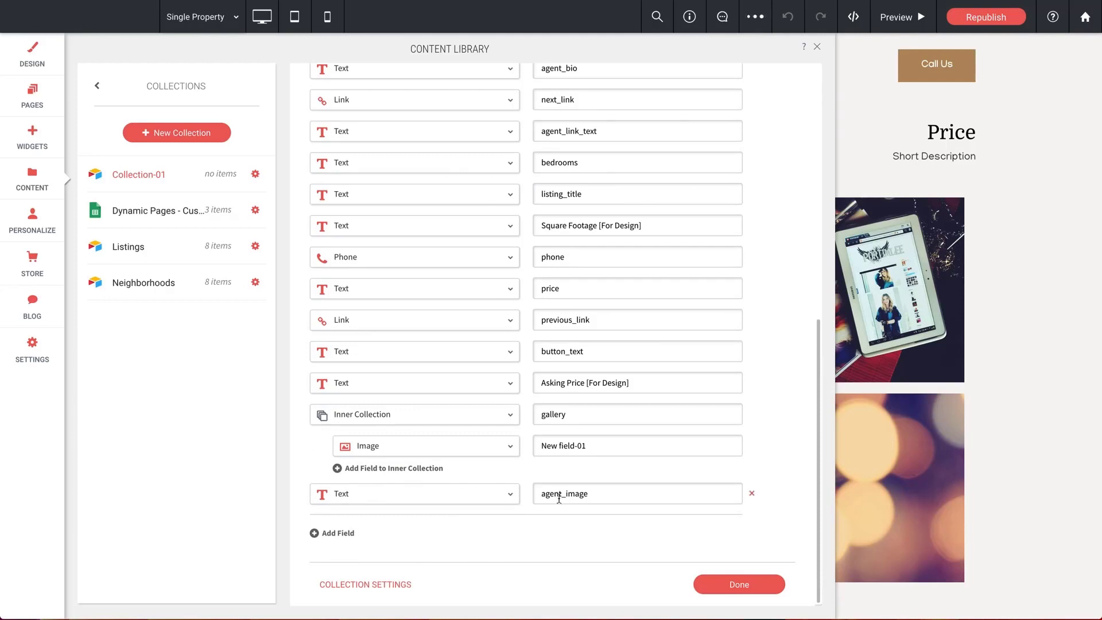
{"action": "left_click", "coordinate": [397, 499]}
{"action": "left_click", "coordinate": [353, 539]}
Rename the collection with the owner's first name in the possessive followed by "Listings", and finish the collection setup.
{"action": "scroll", "coordinate": [298, 460], "scroll_direction": "up", "scroll_amount": 10}
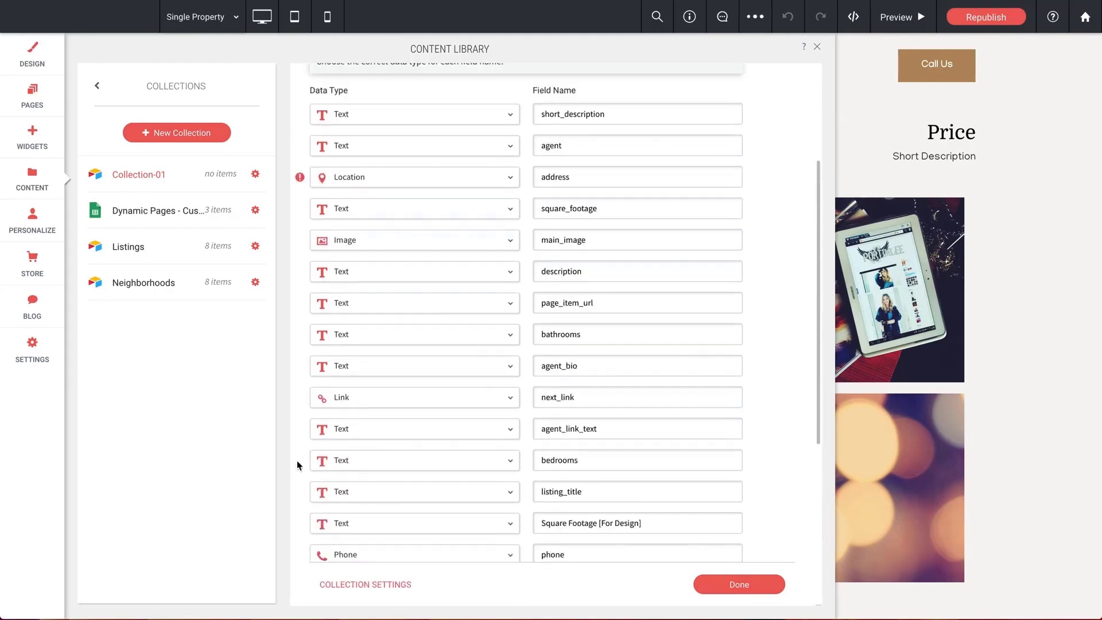
{"action": "double_click", "coordinate": [367, 99]}
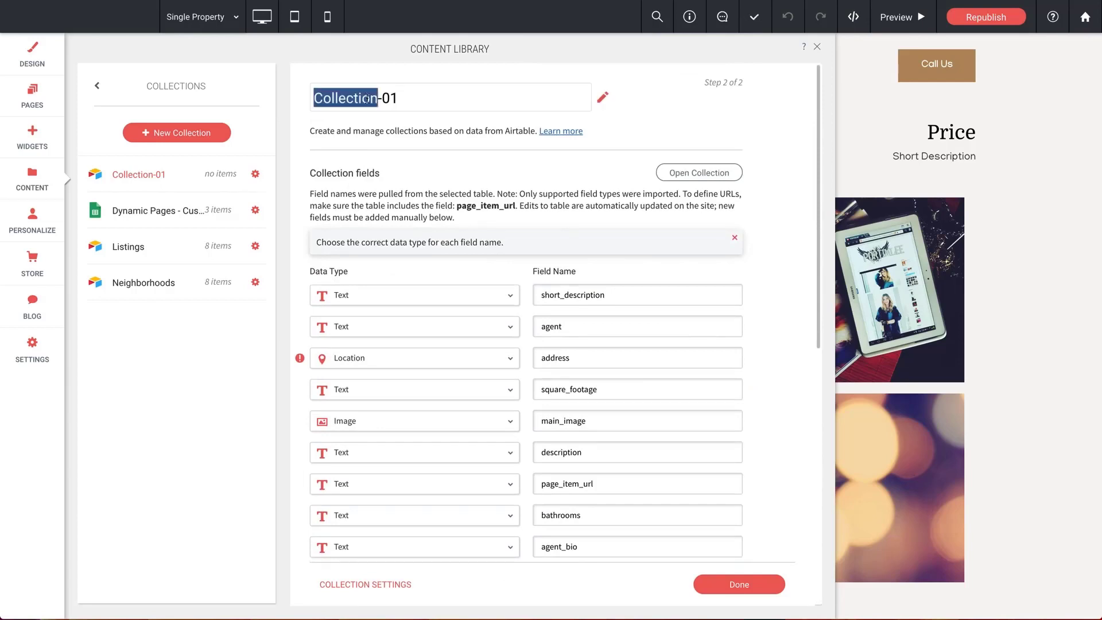
{"action": "triple_click", "coordinate": [367, 99]}
{"action": "type", "text": "Ashton's L"}
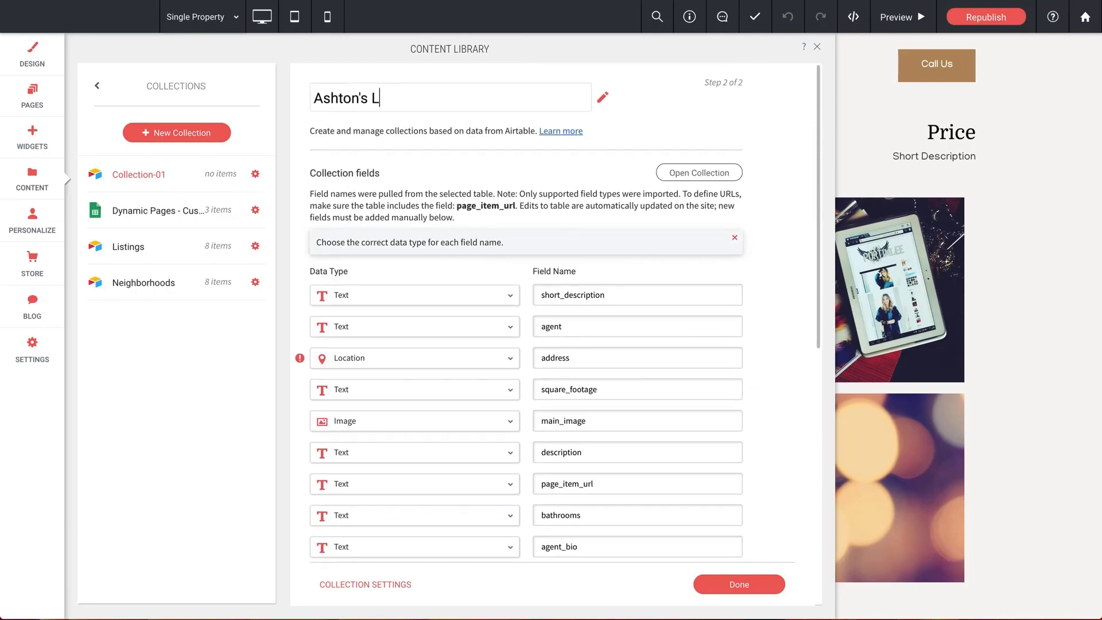
{"action": "type", "text": "istings"}
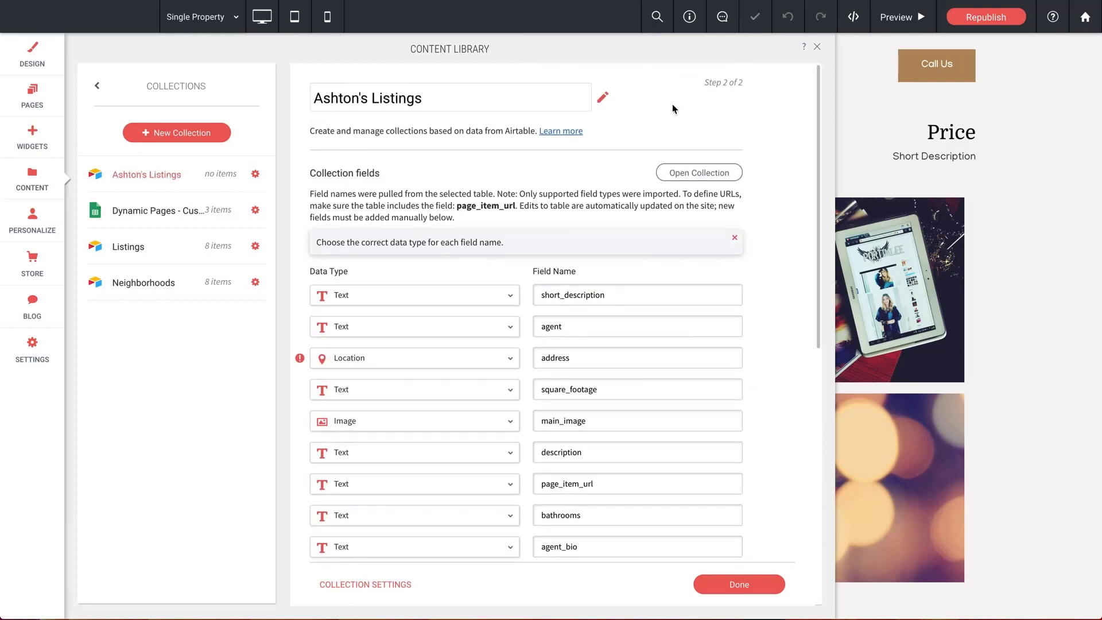
{"action": "left_click", "coordinate": [673, 105]}
{"action": "left_click", "coordinate": [734, 595]}
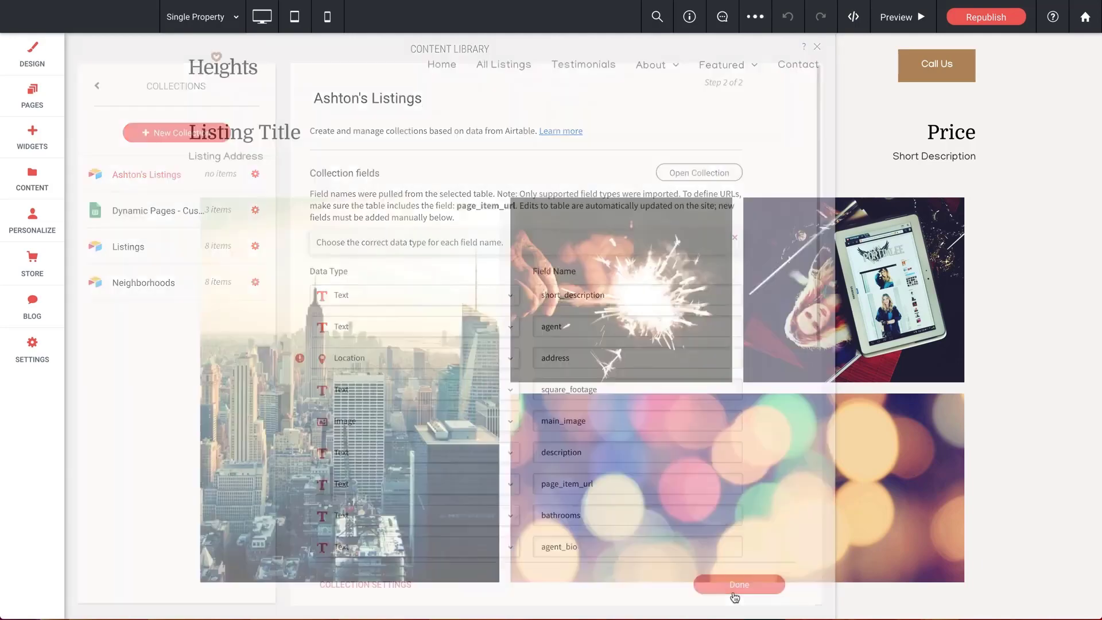